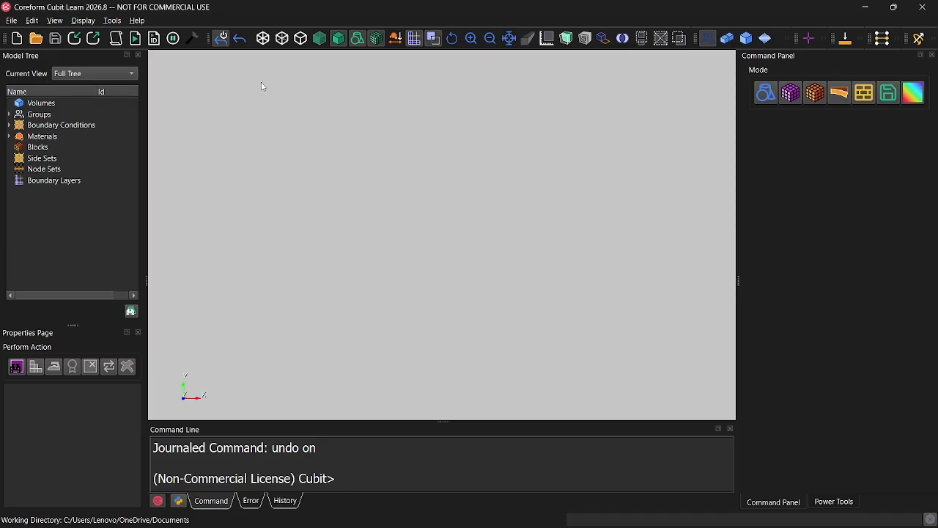
pyautogui.click(12, 20)
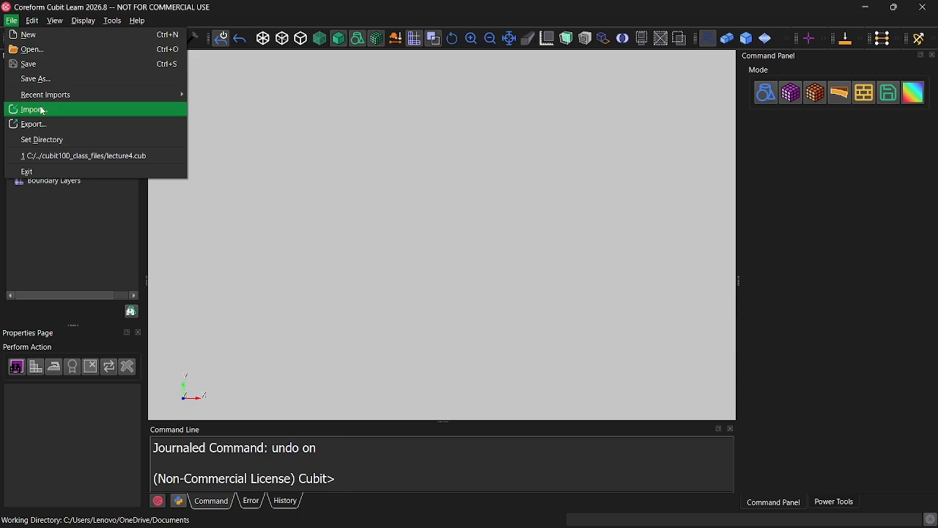
pyautogui.click(330, 140)
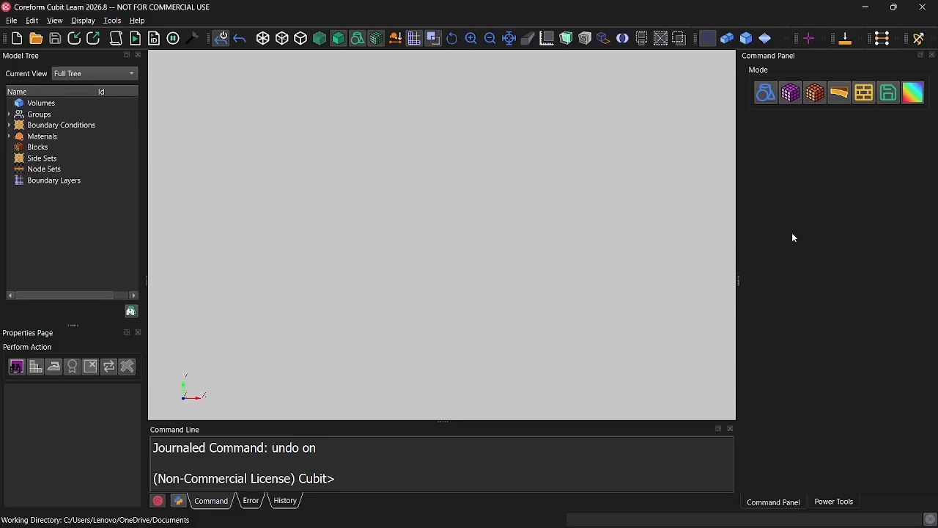
# - Import the ACIS model knuckle.sat from the Downloads folder through the ITEM meshing wizard, keeping the default import options
pyautogui.click(834, 503)
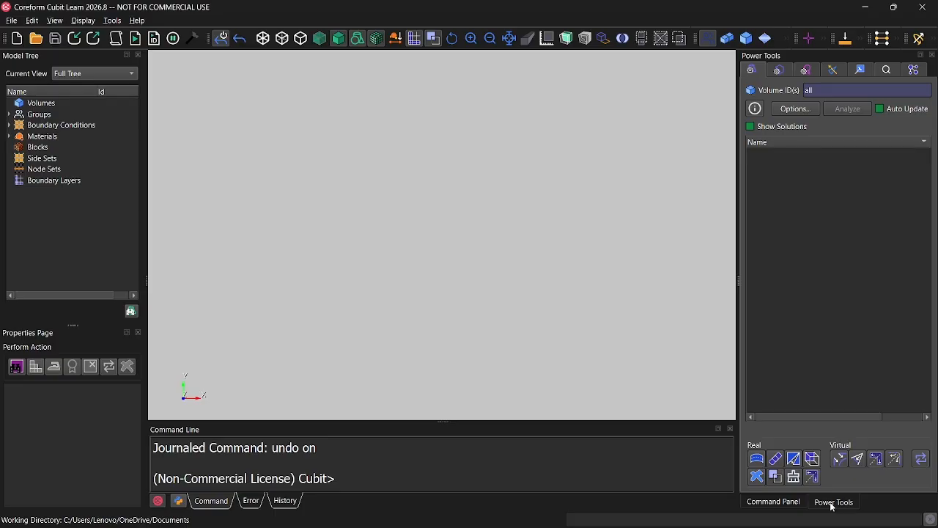
pyautogui.click(835, 71)
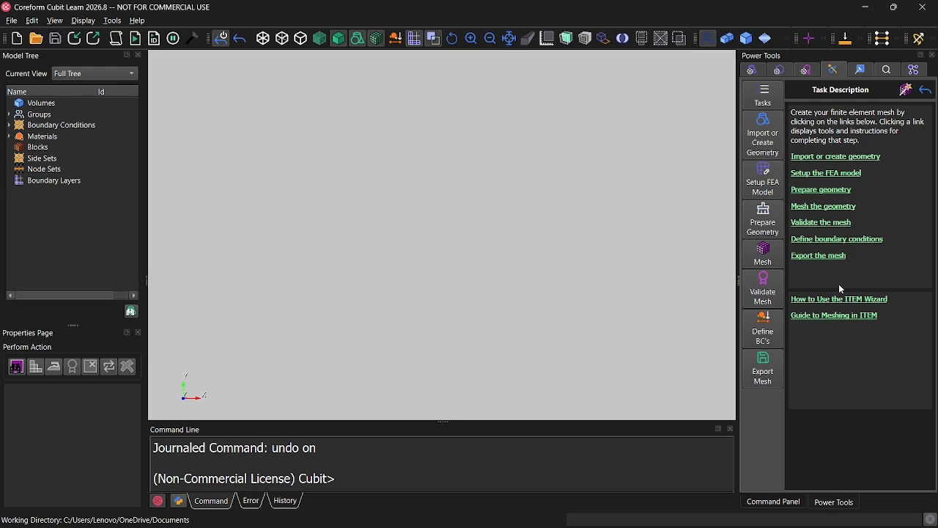
pyautogui.click(841, 159)
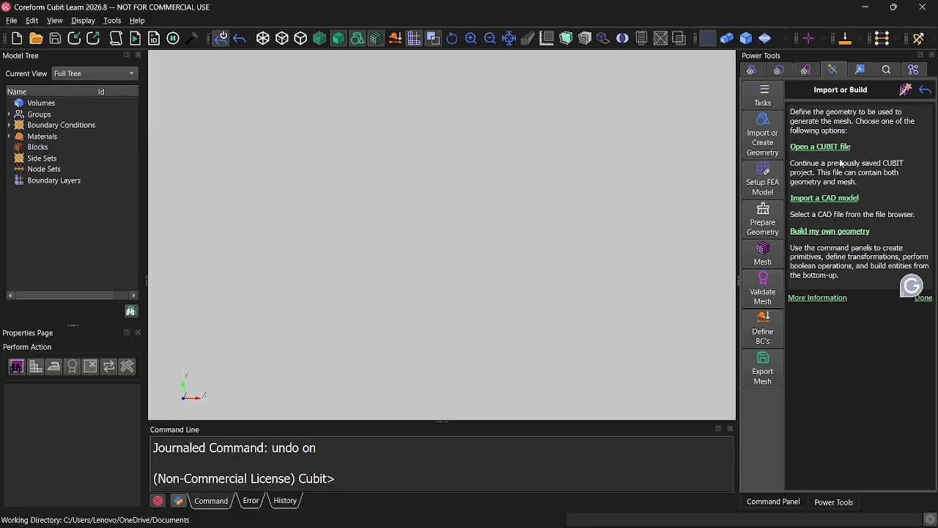
pyautogui.click(838, 199)
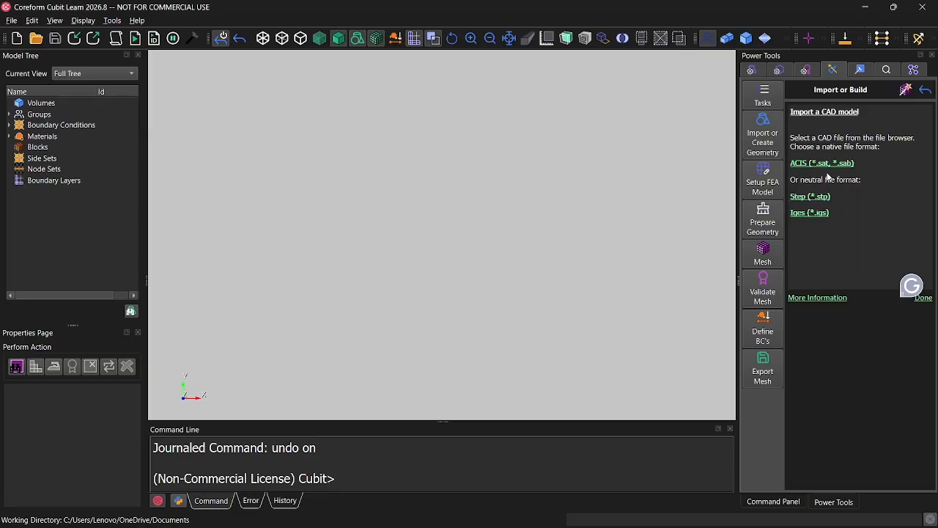
pyautogui.click(835, 164)
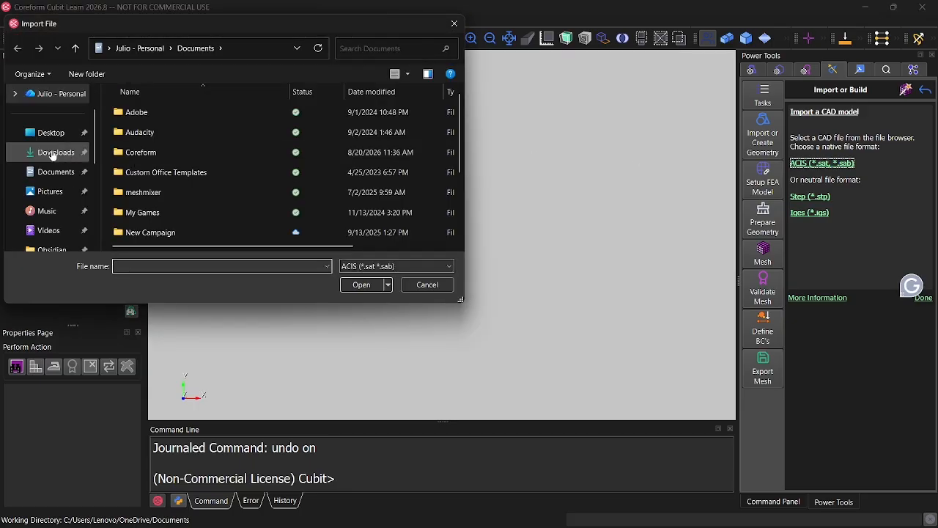
pyautogui.click(47, 152)
pyautogui.doubleClick(219, 157)
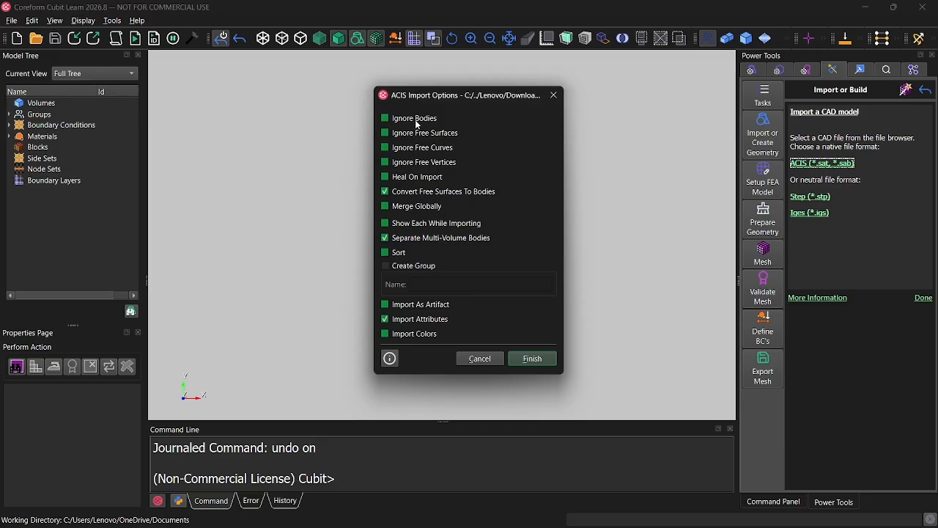
pyautogui.click(535, 359)
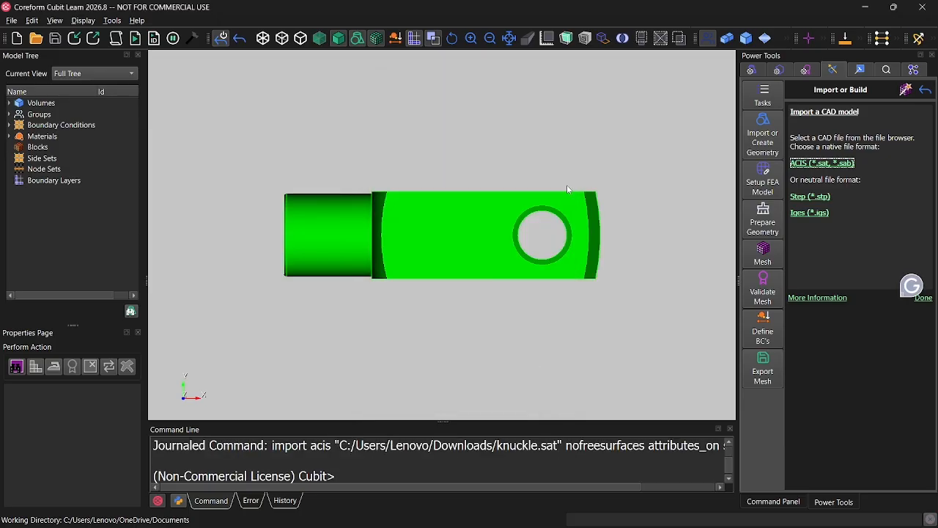
pyautogui.moveTo(569, 189); pyautogui.dragTo(483, 328)
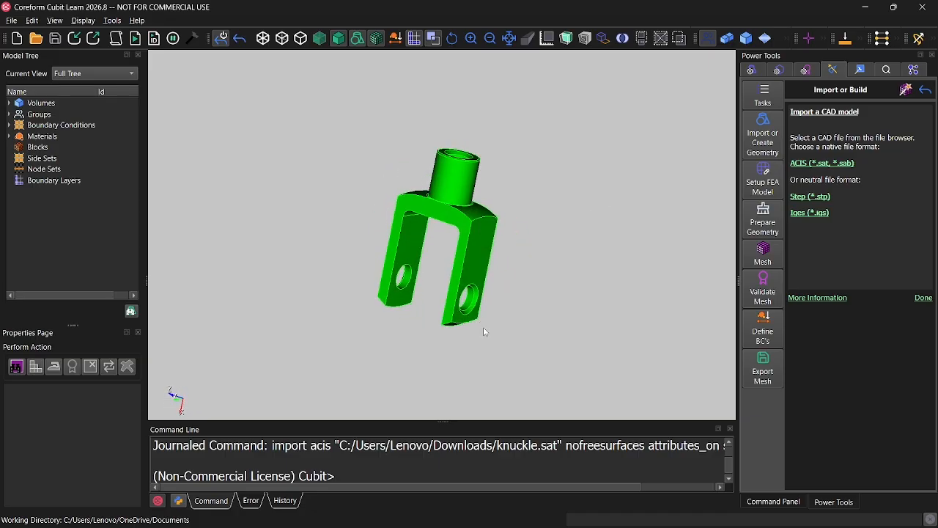
# - Look over the FEA model setup for all volumes and run all checked geometry preparation diagnostics
pyautogui.click(762, 192)
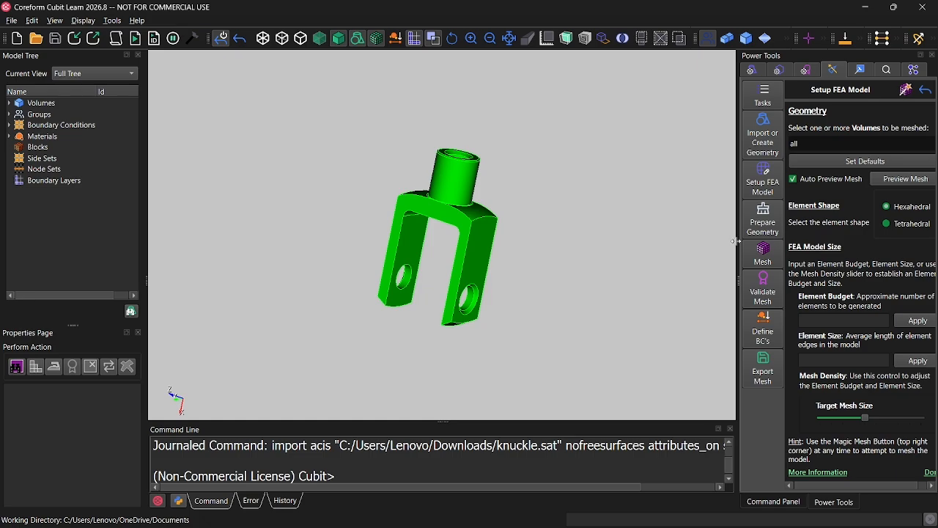
pyautogui.moveTo(739, 258); pyautogui.dragTo(692, 259)
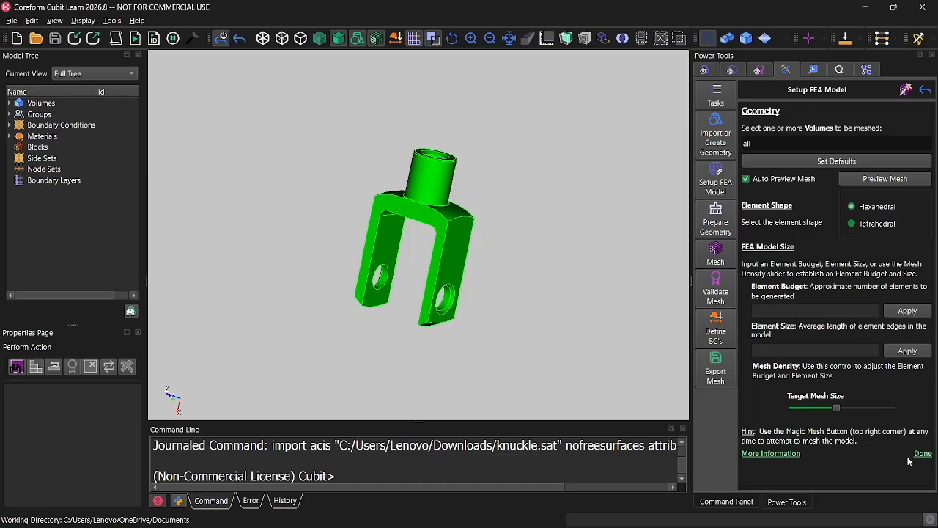
pyautogui.click(717, 221)
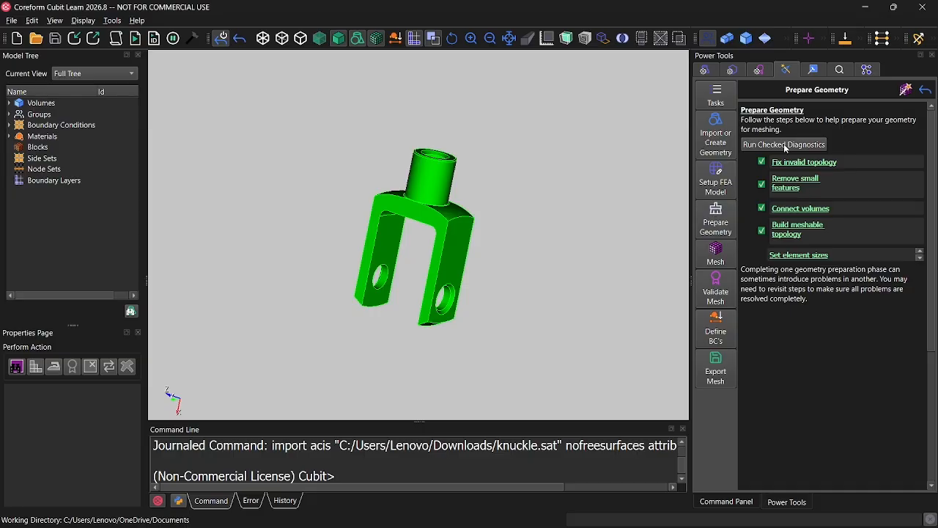
pyautogui.click(785, 145)
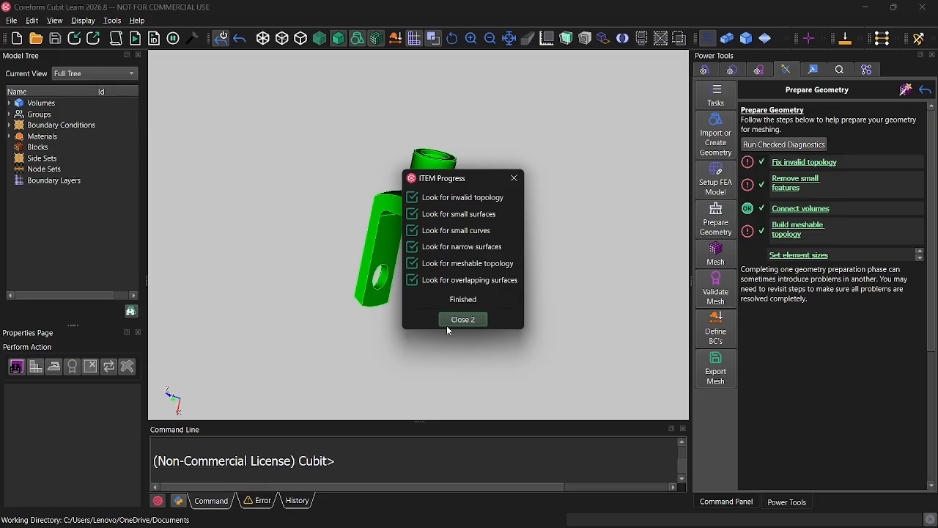
pyautogui.click(463, 321)
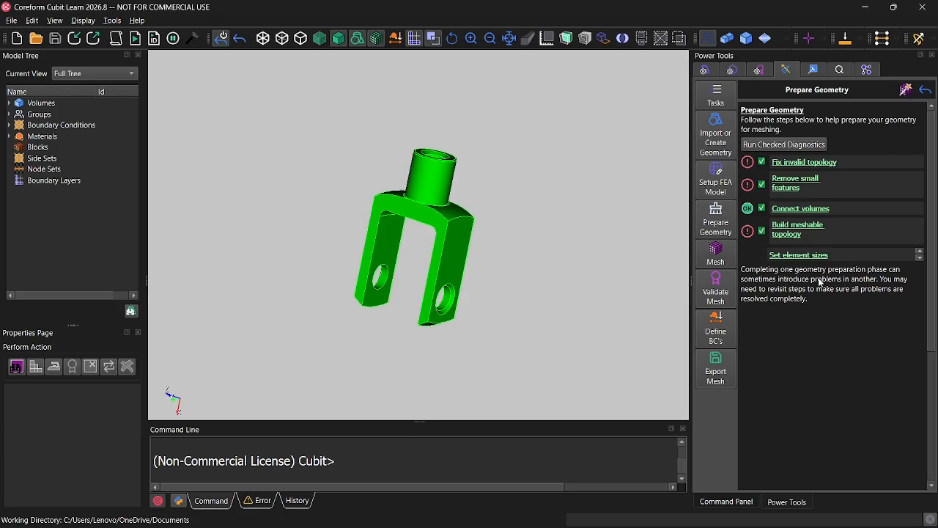
# - Detect small features on all volumes using a small curve length of 0.54941
pyautogui.click(801, 185)
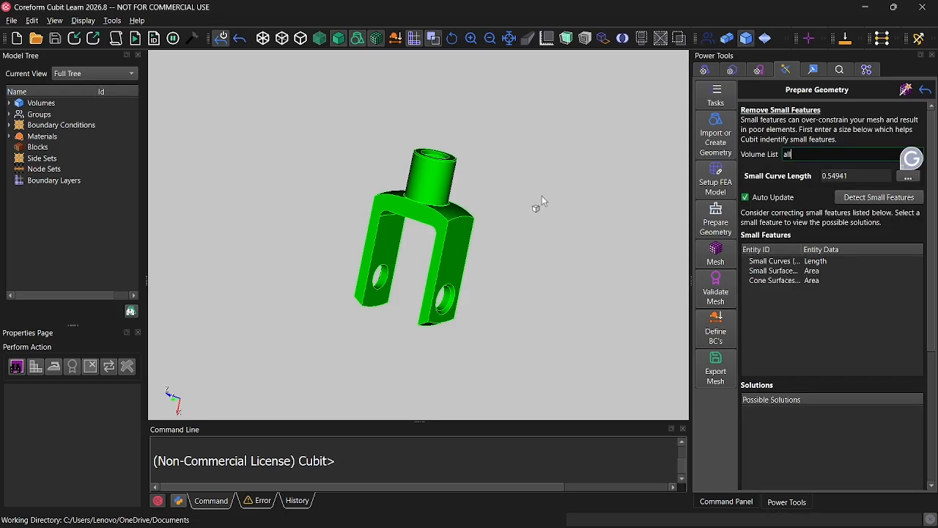
pyautogui.moveTo(541, 196); pyautogui.dragTo(491, 245)
pyautogui.scroll(3, 491, 245)
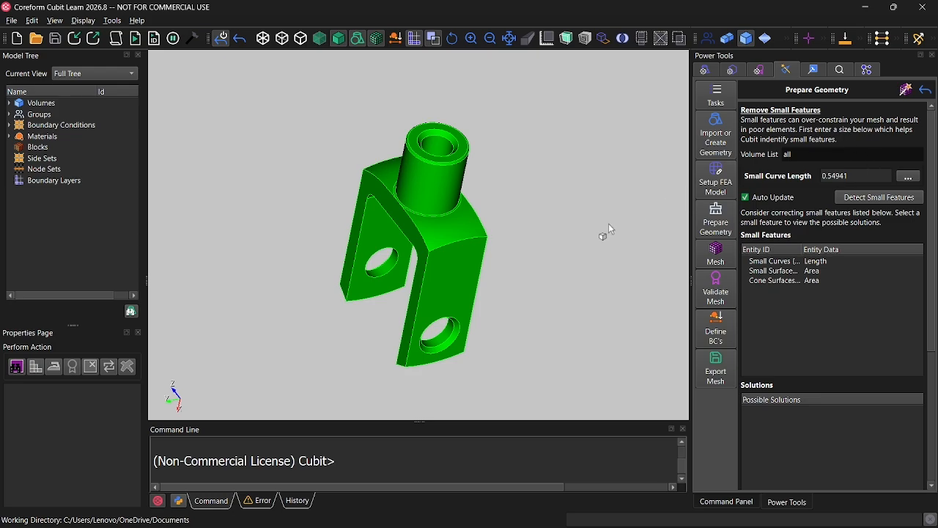
pyautogui.moveTo(608, 224); pyautogui.dragTo(528, 220)
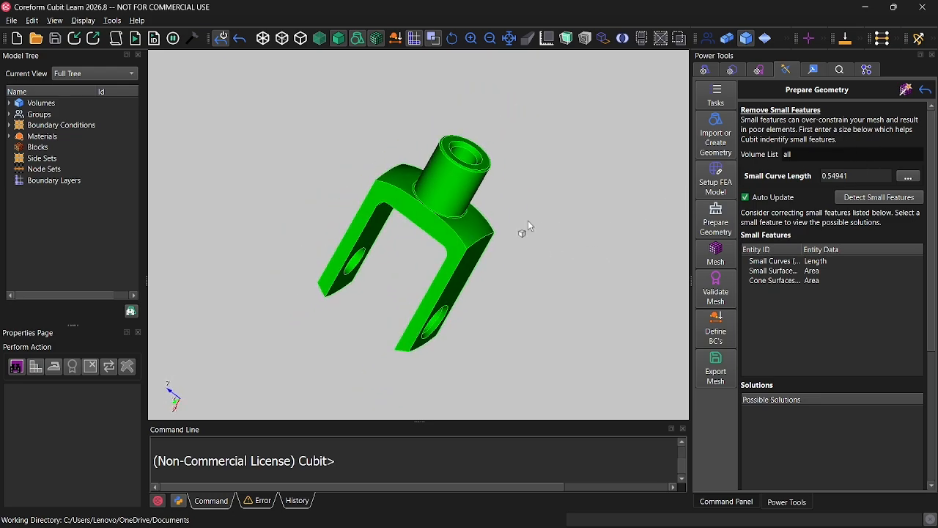
pyautogui.click(842, 200)
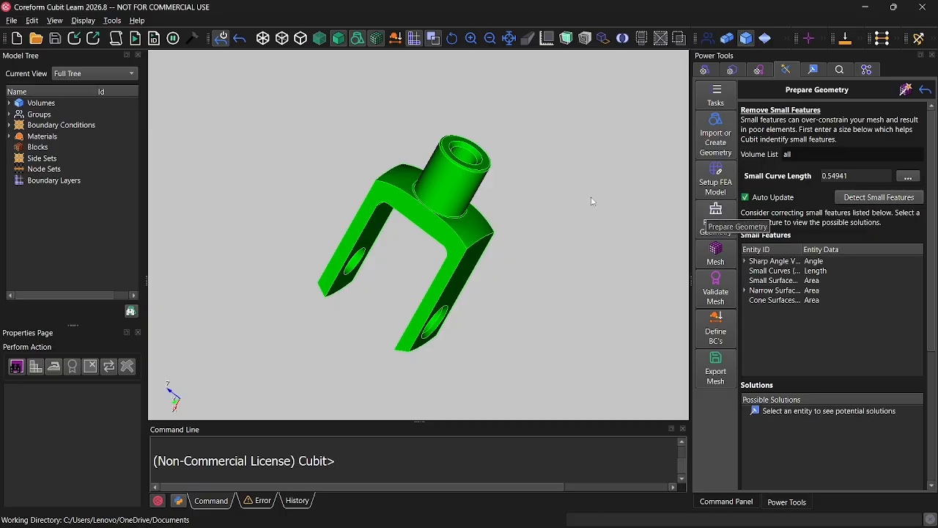
# - Examine the detected narrow surfaces on the model, focusing on Surface 17 around the base of the cylindrical neck
pyautogui.moveTo(590, 201); pyautogui.dragTo(633, 246)
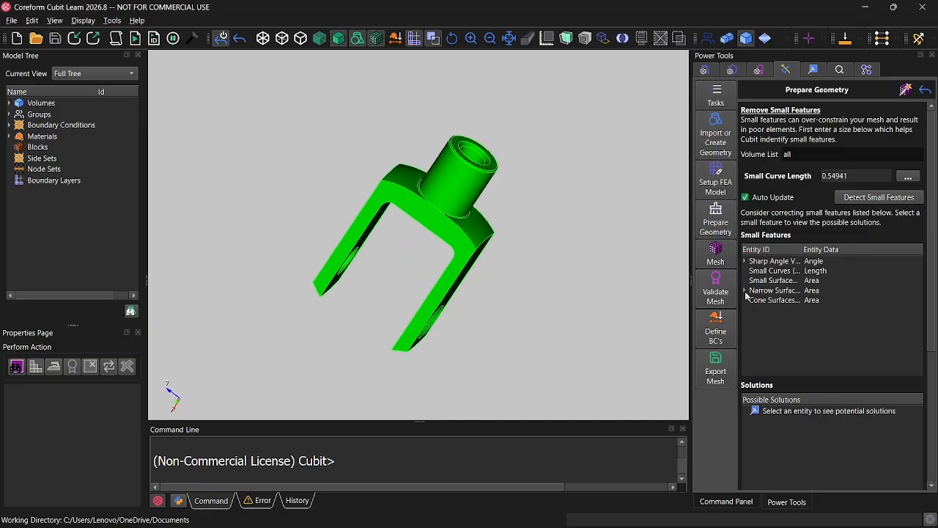
pyautogui.scroll(-1, 763, 246)
pyautogui.click(746, 254)
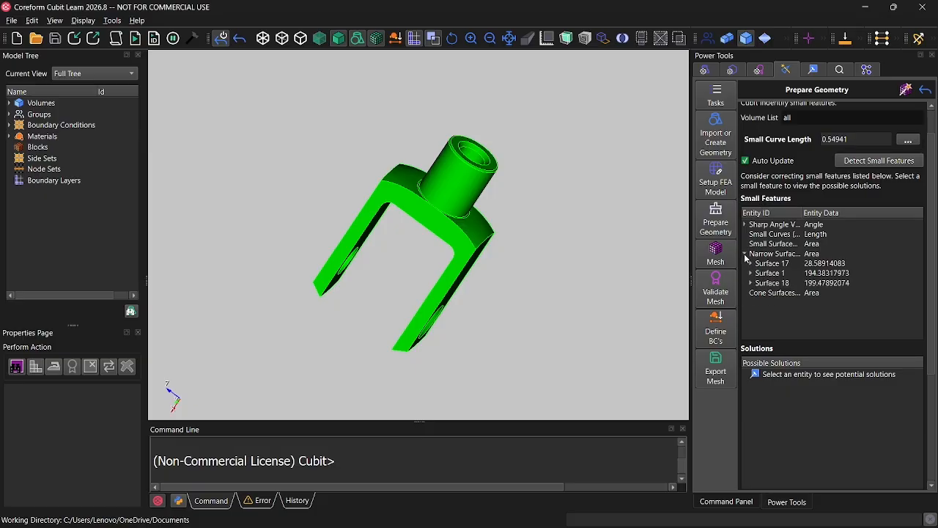
pyautogui.click(780, 264)
pyautogui.scroll(2, 557, 238)
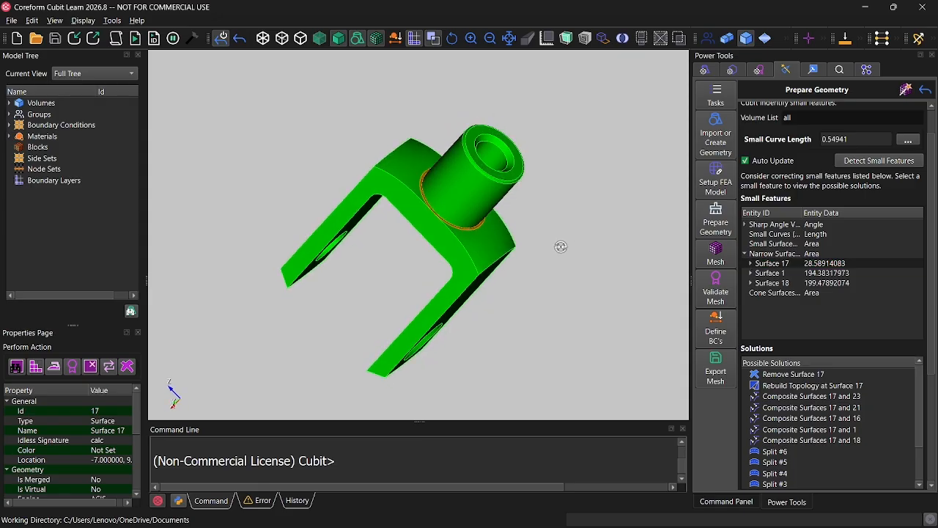
pyautogui.click(774, 282)
pyautogui.click(777, 263)
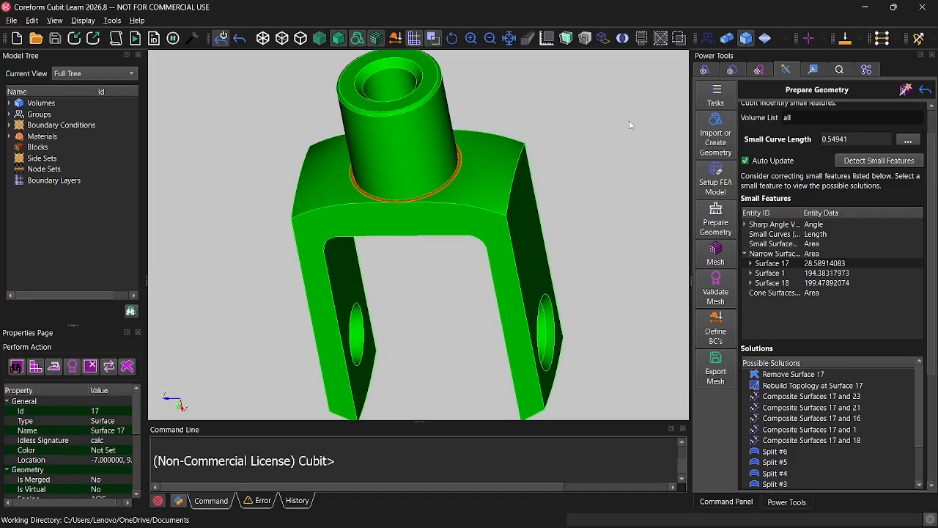
pyautogui.moveTo(473, 194); pyautogui.dragTo(593, 178)
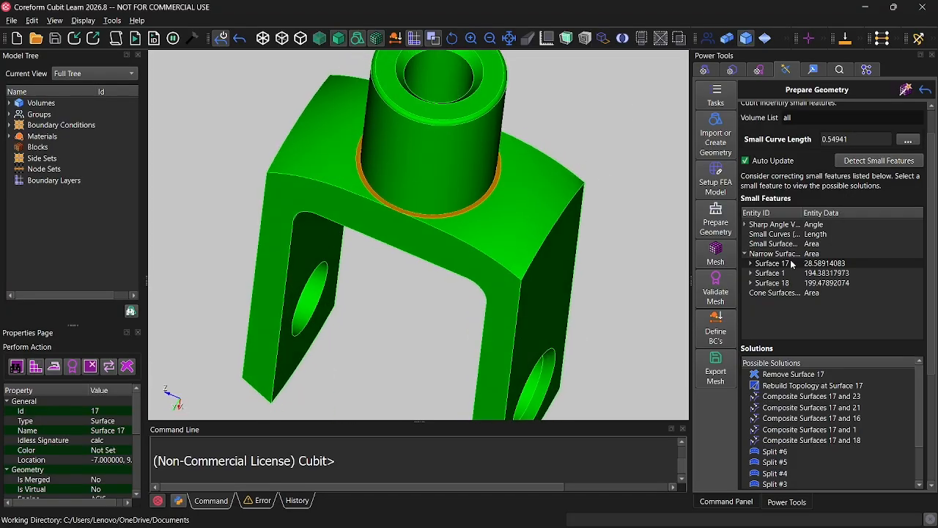
# - Execute the suggested solution that removes narrow Surface 17 and check the neck's base on the model
pyautogui.scroll(-1, 814, 322)
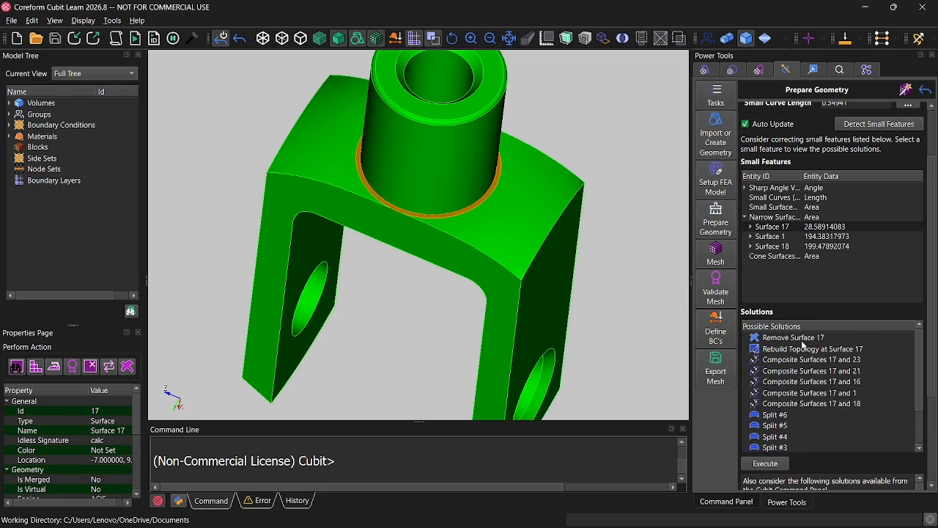
pyautogui.click(794, 340)
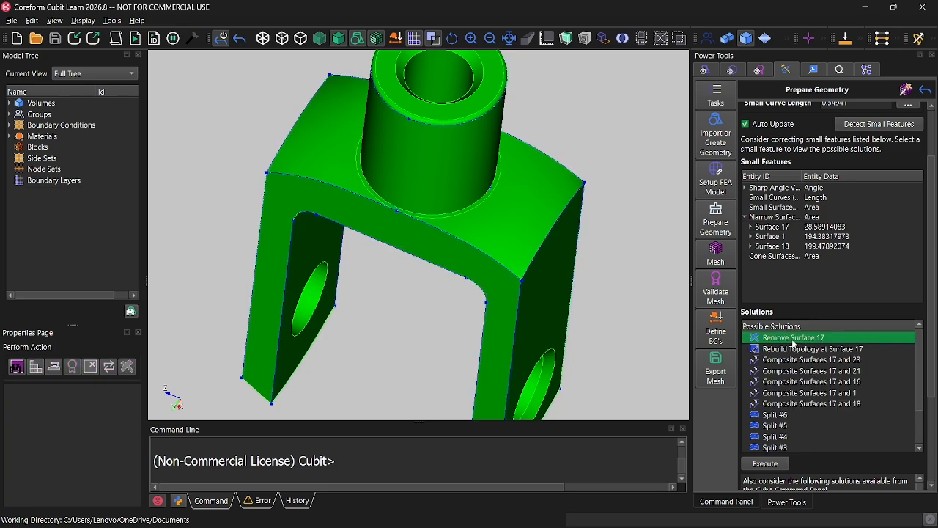
pyautogui.rightClick(794, 342)
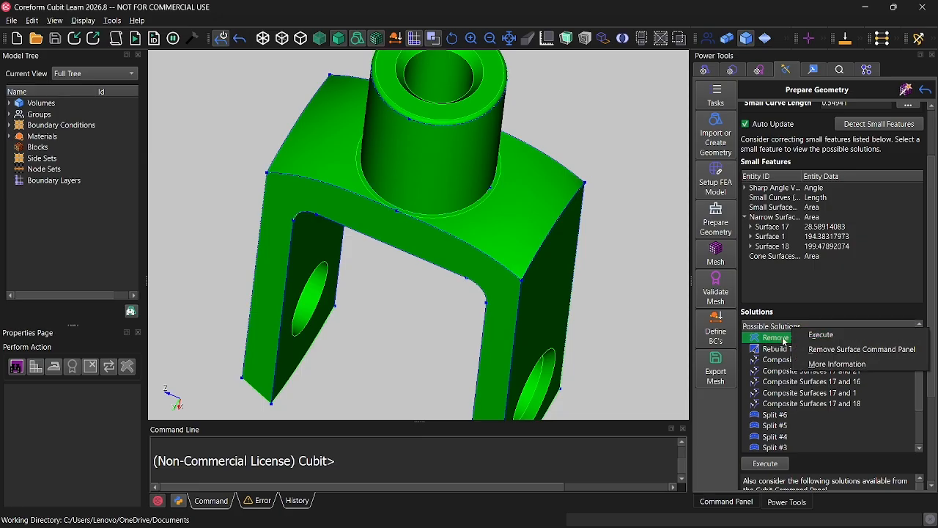
pyautogui.click(783, 341)
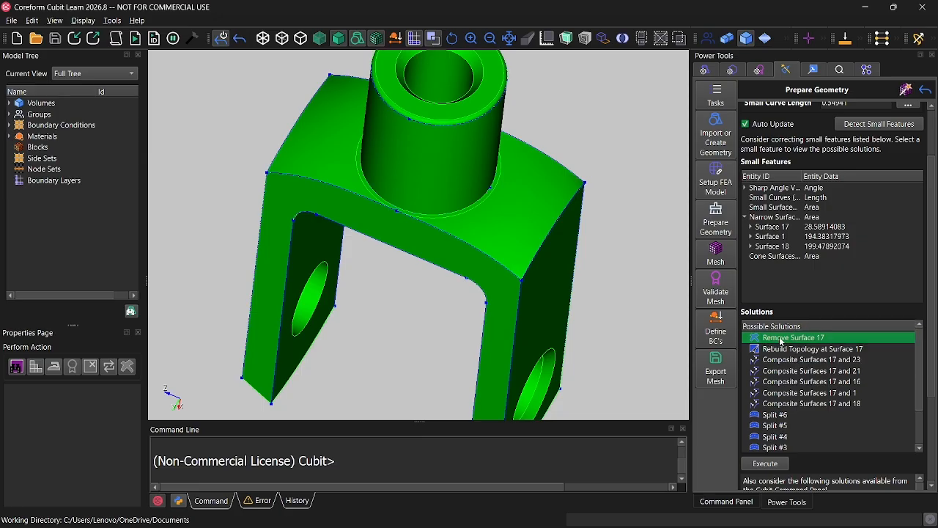
pyautogui.click(766, 463)
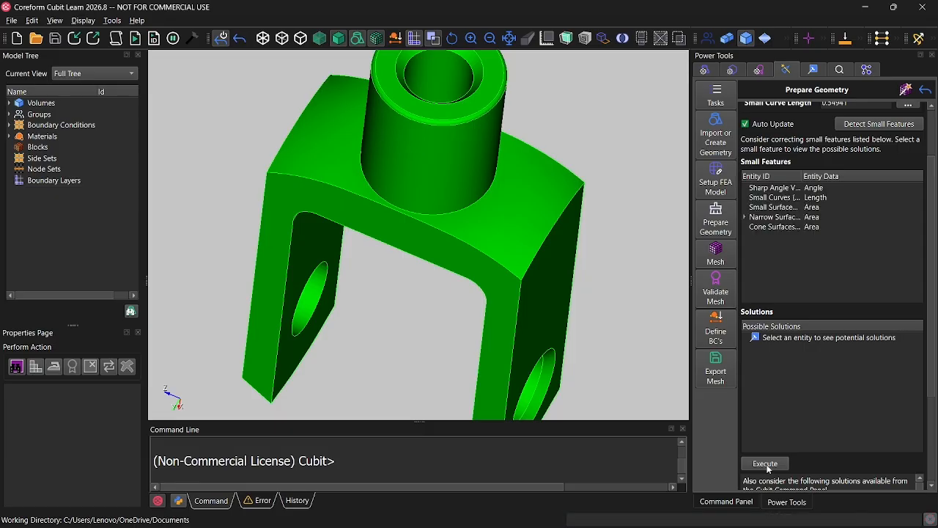
pyautogui.moveTo(598, 206); pyautogui.dragTo(586, 227)
pyautogui.scroll(3, 458, 253)
pyautogui.scroll(-5, 379, 309)
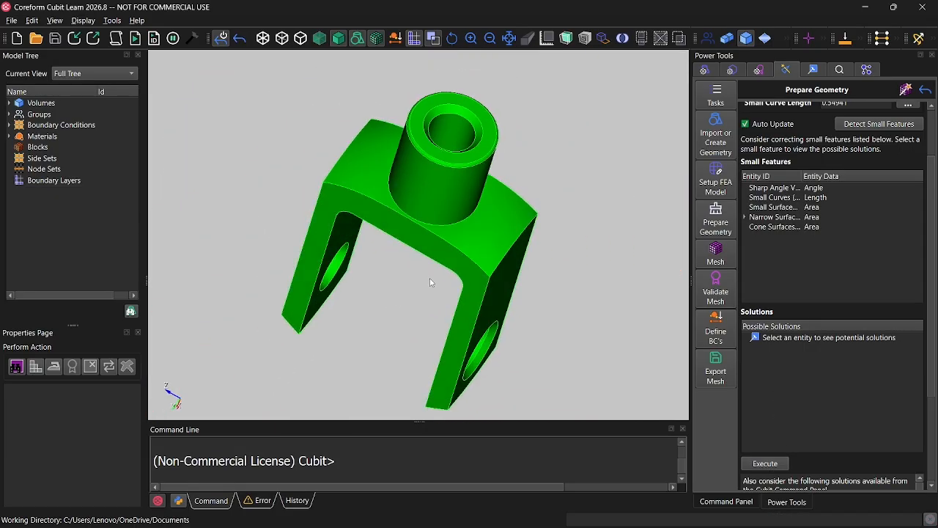
# - Examine the remaining narrow surface, Surface 18 on the curved face of the fork, and its possible solutions
pyautogui.click(746, 217)
pyautogui.click(773, 227)
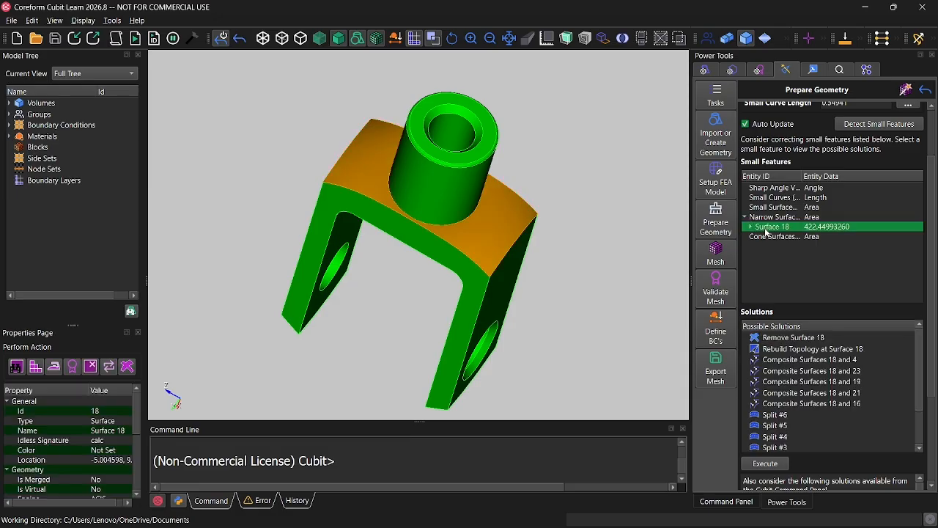
pyautogui.moveTo(503, 213); pyautogui.dragTo(544, 207)
pyautogui.scroll(2, 545, 196)
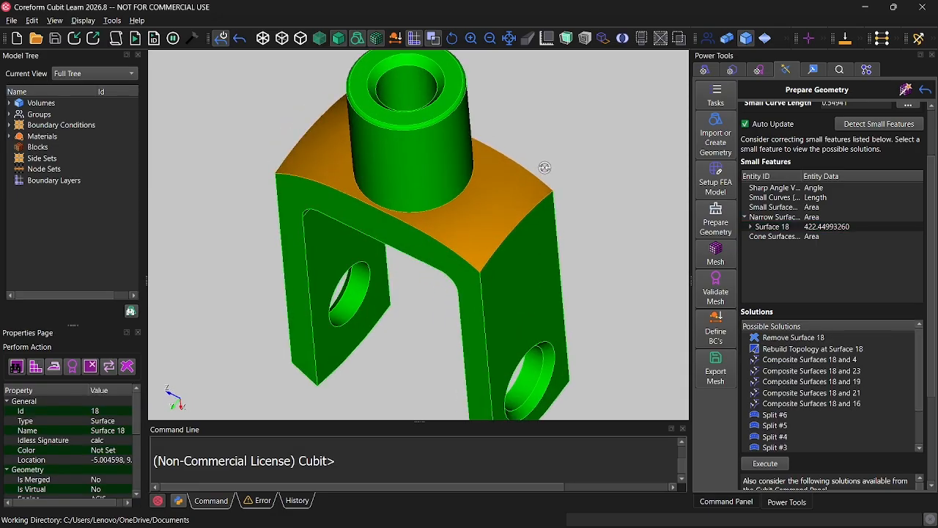
pyautogui.moveTo(545, 167)
pyautogui.mouseDown()
pyautogui.moveTo(561, 142)
pyautogui.moveTo(553, 173)
pyautogui.moveTo(540, 170)
pyautogui.moveTo(525, 193)
pyautogui.moveTo(557, 155)
pyautogui.mouseUp()
pyautogui.scroll(1, 545, 179)
pyautogui.moveTo(557, 160); pyautogui.dragTo(553, 187, button='middle')
pyautogui.scroll(-1, 551, 187)
pyautogui.moveTo(552, 186); pyautogui.dragTo(553, 172)
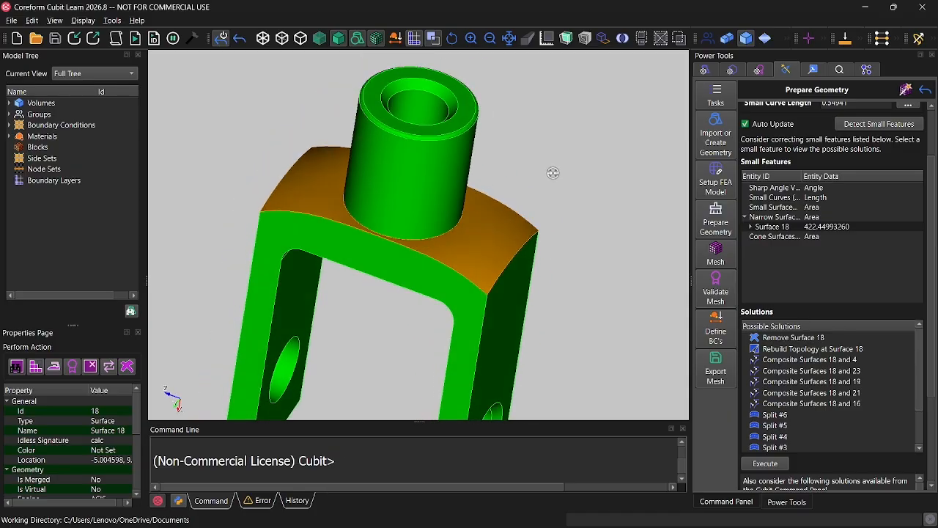
pyautogui.click(774, 228)
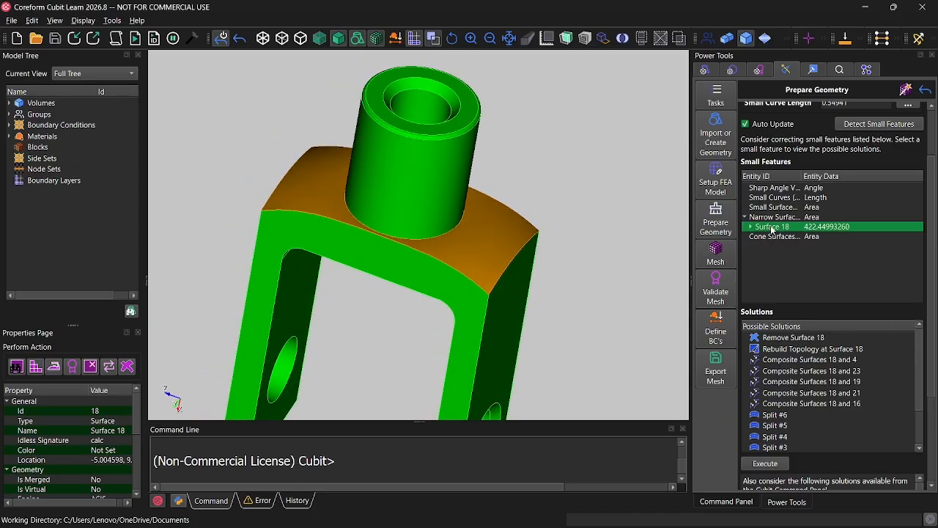
pyautogui.rightClick(781, 229)
pyautogui.press('Escape')
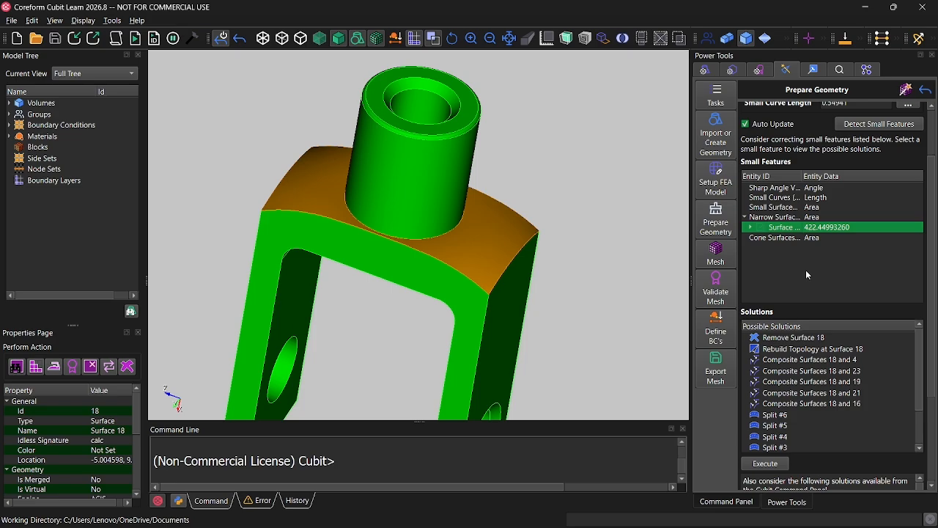
# - Leave Surface 18 in place and finish the small-feature removal stage of the geometry preparation
pyautogui.rightClick(787, 228)
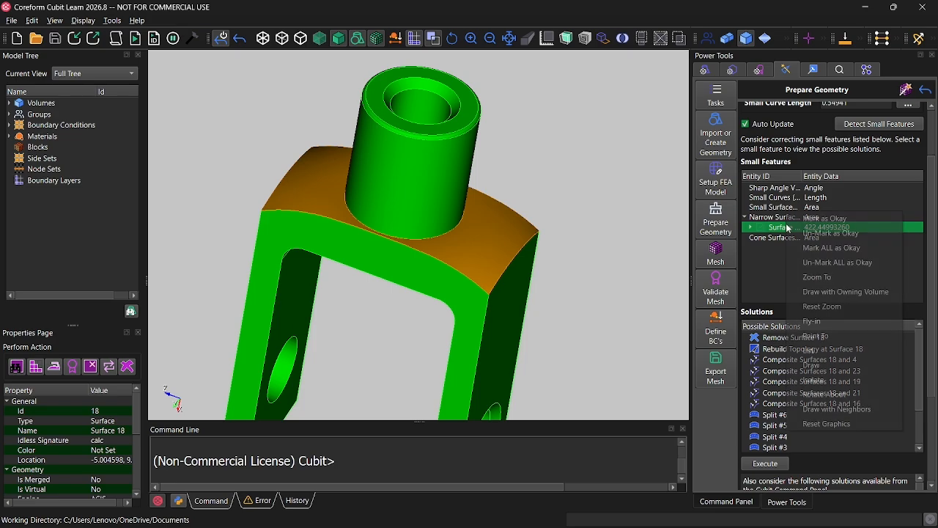
pyautogui.click(776, 264)
pyautogui.scroll(-4, 842, 325)
pyautogui.scroll(-3, 817, 387)
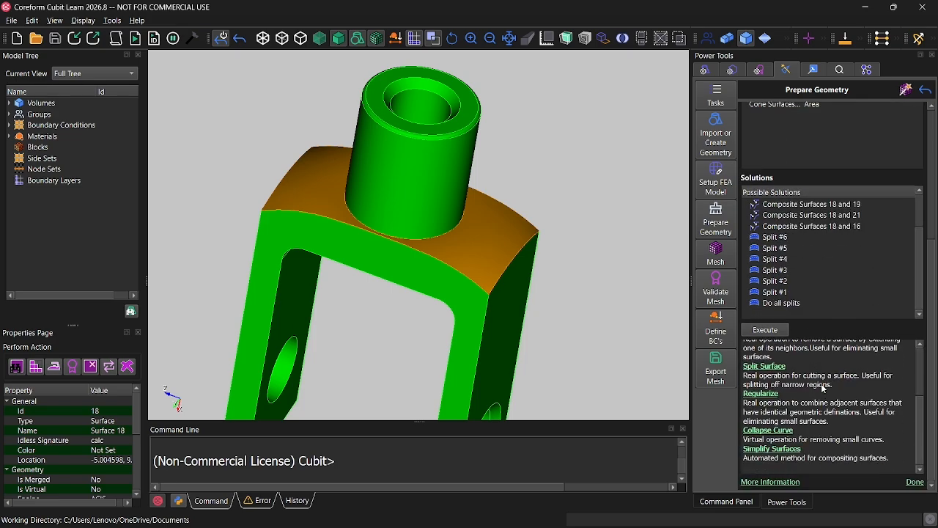
pyautogui.click(913, 484)
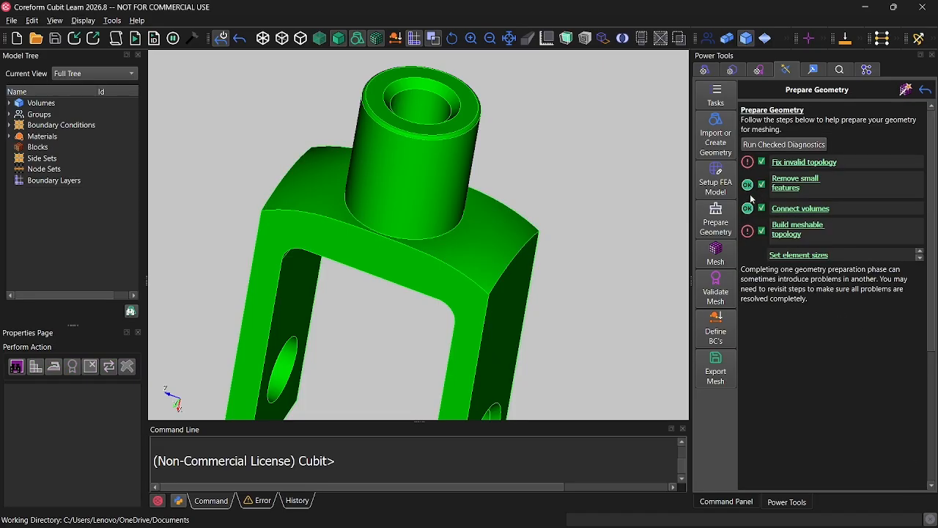
# - Fix the invalid topology by running the heal analyzer on all volumes, and finish that stage
pyautogui.click(801, 163)
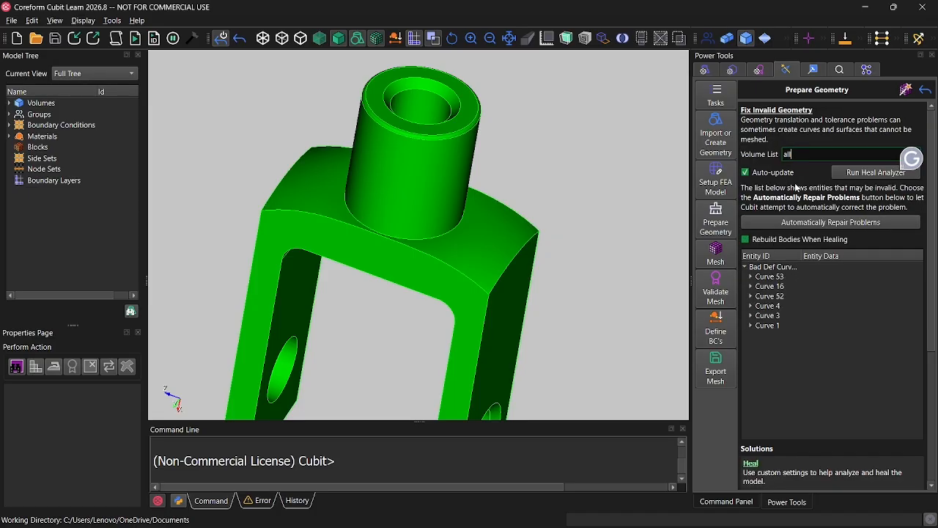
pyautogui.click(856, 175)
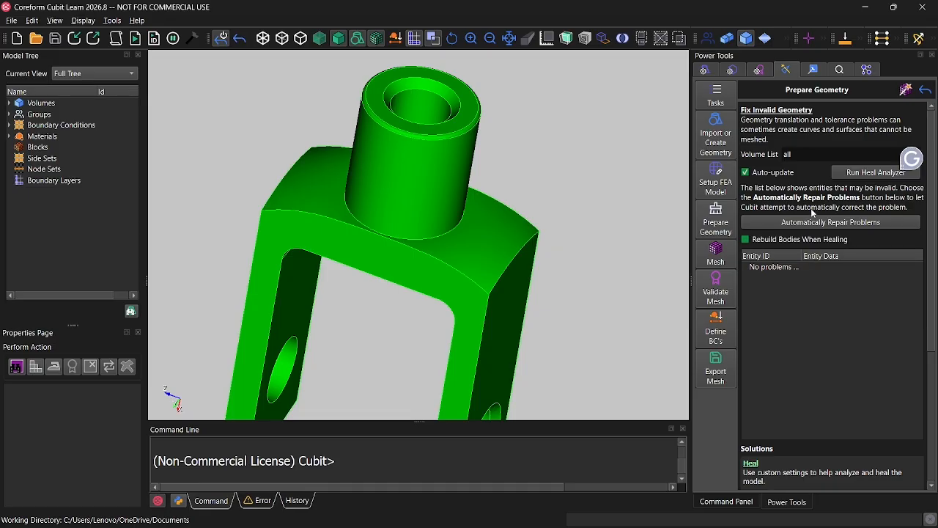
pyautogui.scroll(-4, 845, 352)
pyautogui.scroll(-1, 845, 352)
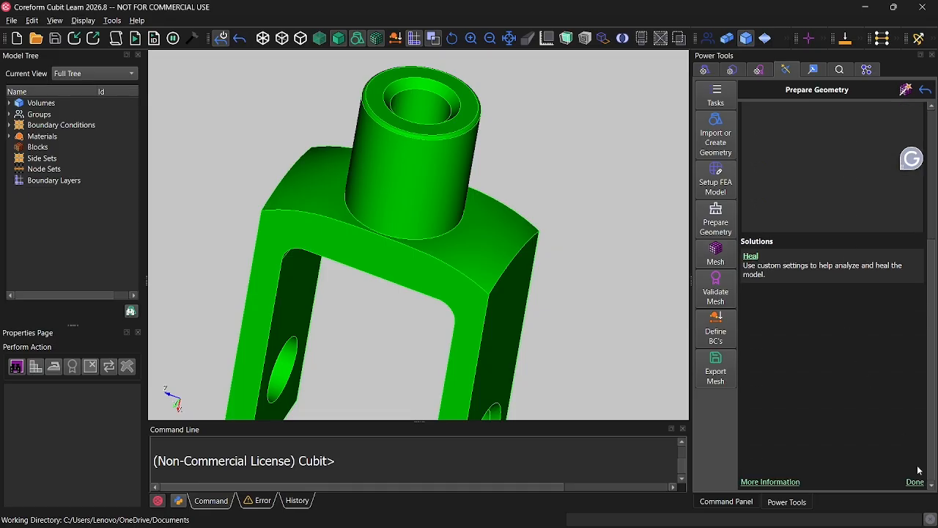
pyautogui.click(918, 484)
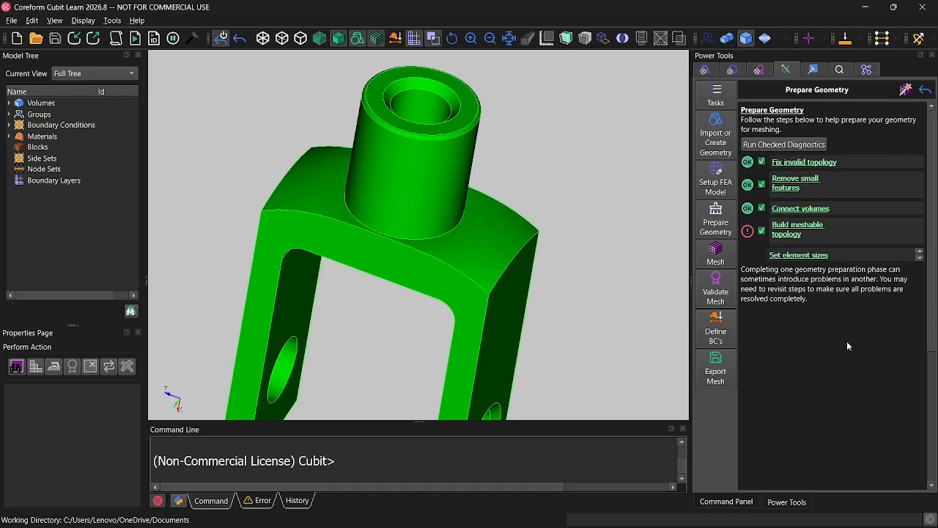
# - Check the model's meshability for hexahedral meshing and highlight the volume listed as not meshable
pyautogui.click(806, 233)
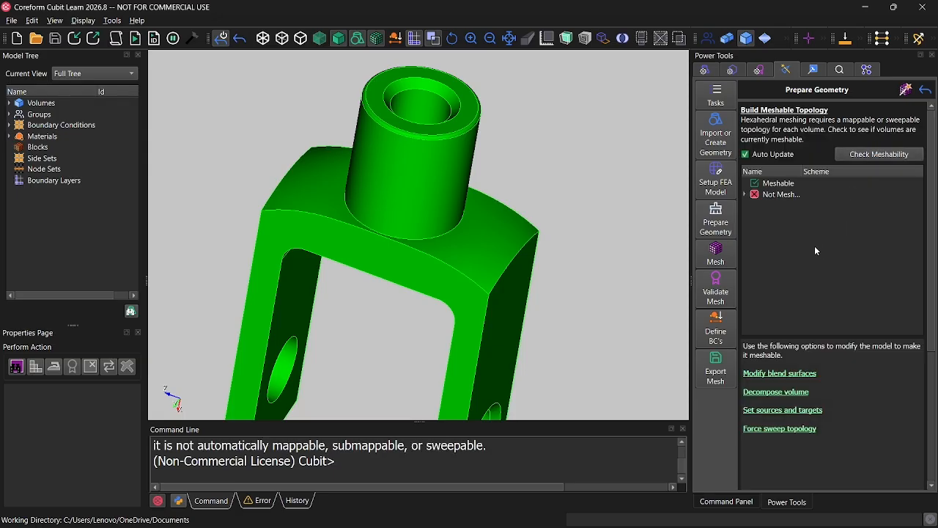
pyautogui.click(745, 194)
pyautogui.click(775, 208)
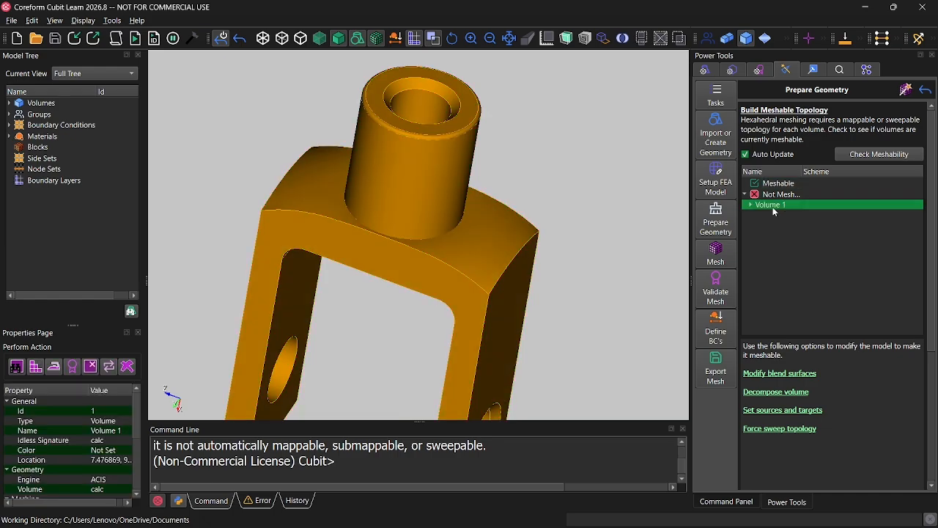
pyautogui.scroll(-1, 593, 249)
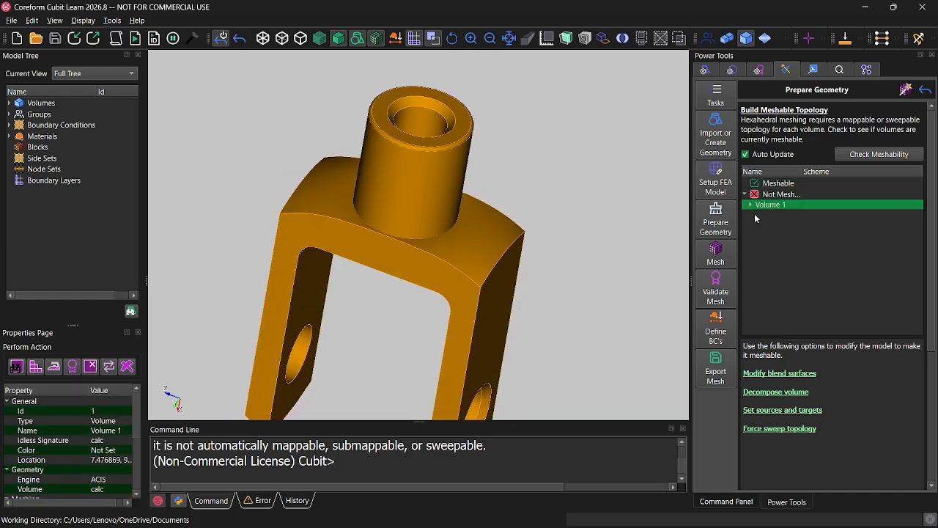
# - Decompose Volume 1 by executing the webcut with the plane normal to Curve 31 Fraction 0, with imprint and merge enabled
pyautogui.click(790, 392)
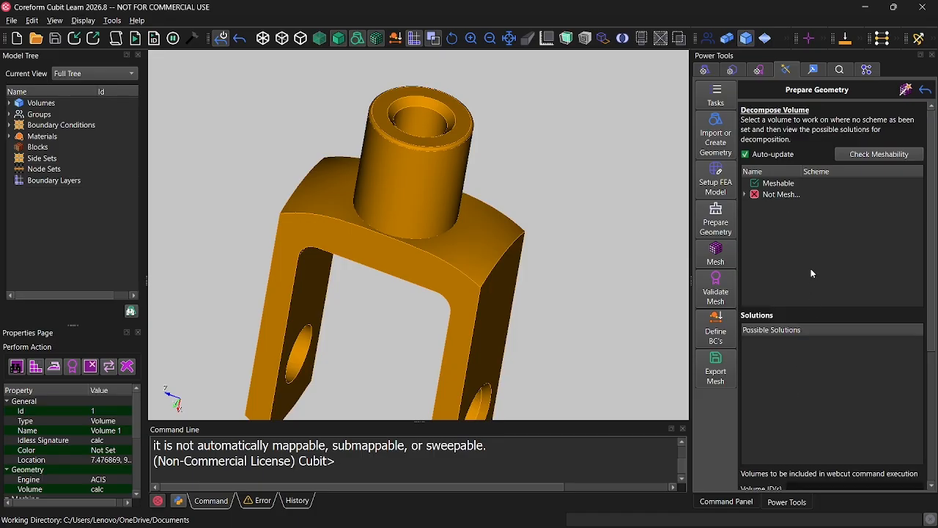
pyautogui.click(744, 194)
pyautogui.click(776, 206)
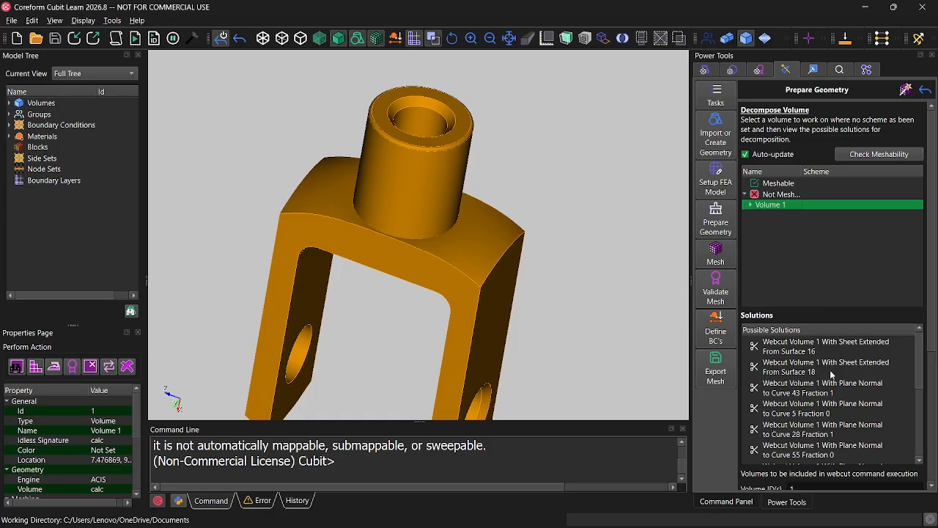
pyautogui.scroll(-1, 830, 254)
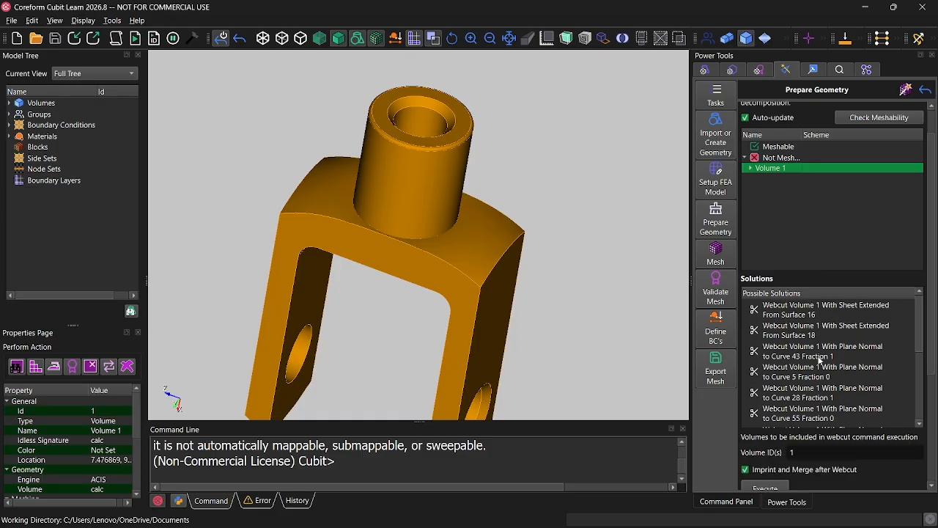
pyautogui.scroll(-4, 806, 357)
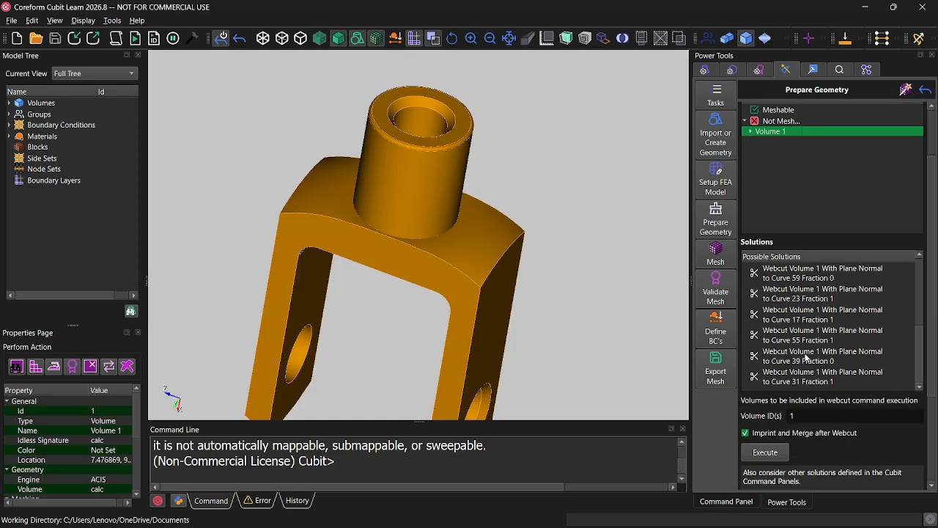
pyautogui.scroll(2, 816, 330)
pyautogui.click(818, 316)
pyautogui.moveTo(602, 302); pyautogui.dragTo(611, 216)
pyautogui.moveTo(594, 289); pyautogui.dragTo(567, 286)
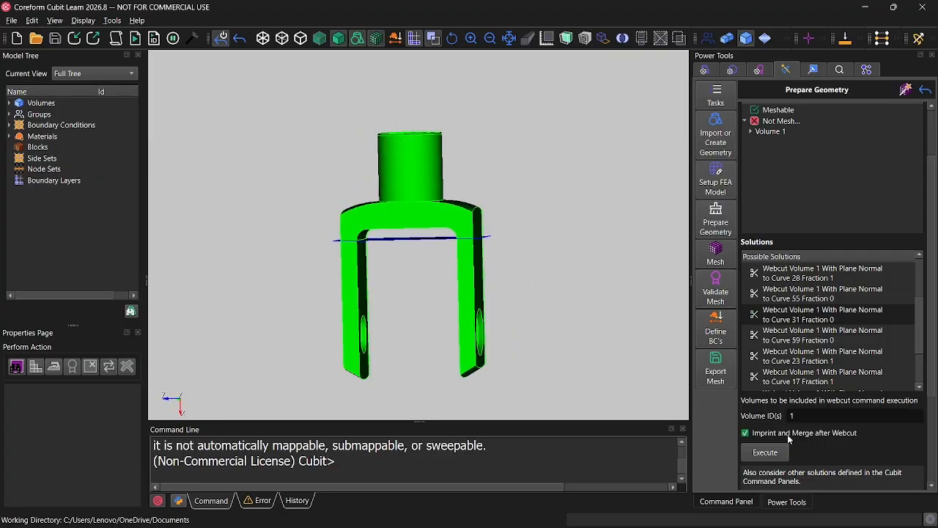
pyautogui.rightClick(809, 308)
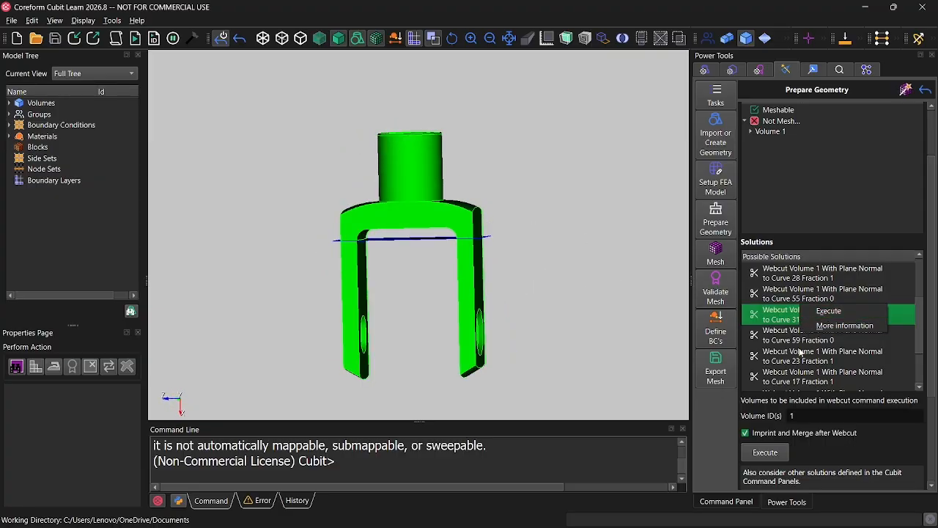
pyautogui.click(765, 453)
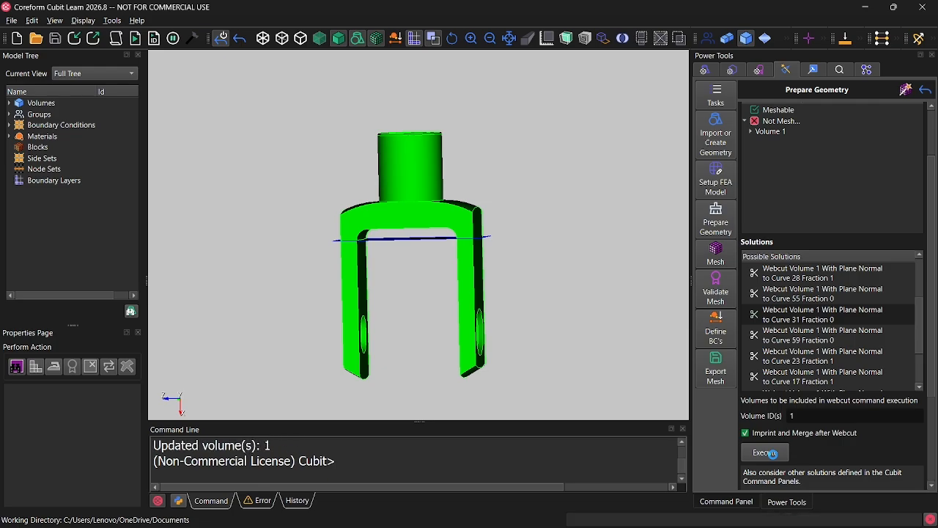
# - Review the meshable volumes, highlighting Volumes 2 and 3 of the fork legs on the model
pyautogui.click(425, 218)
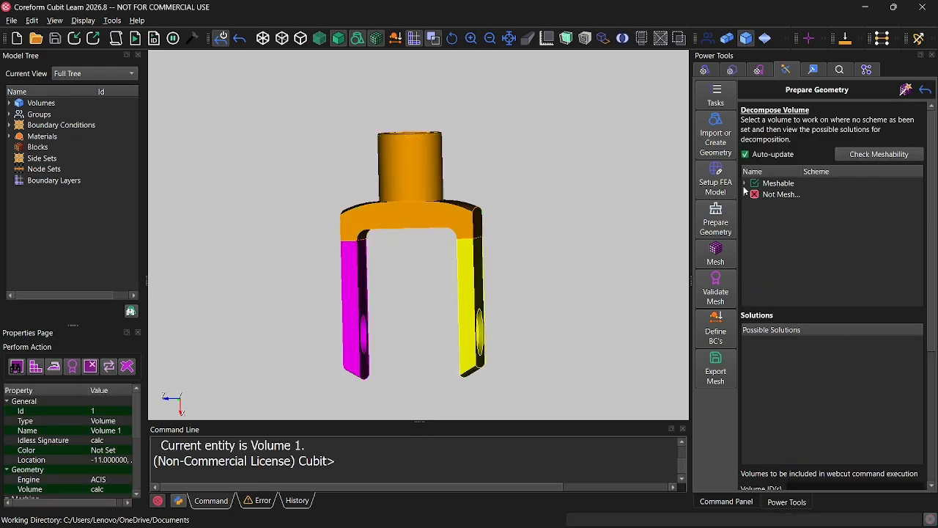
pyautogui.click(745, 183)
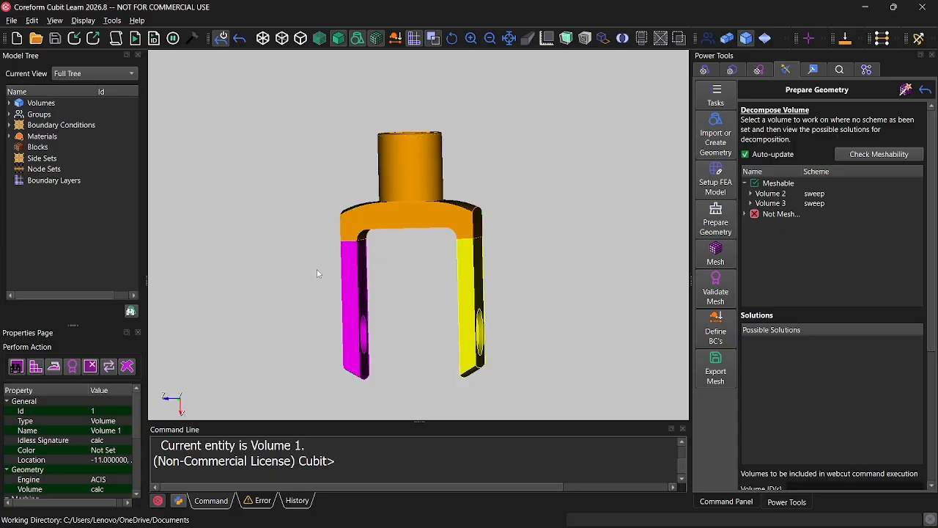
pyautogui.click(759, 195)
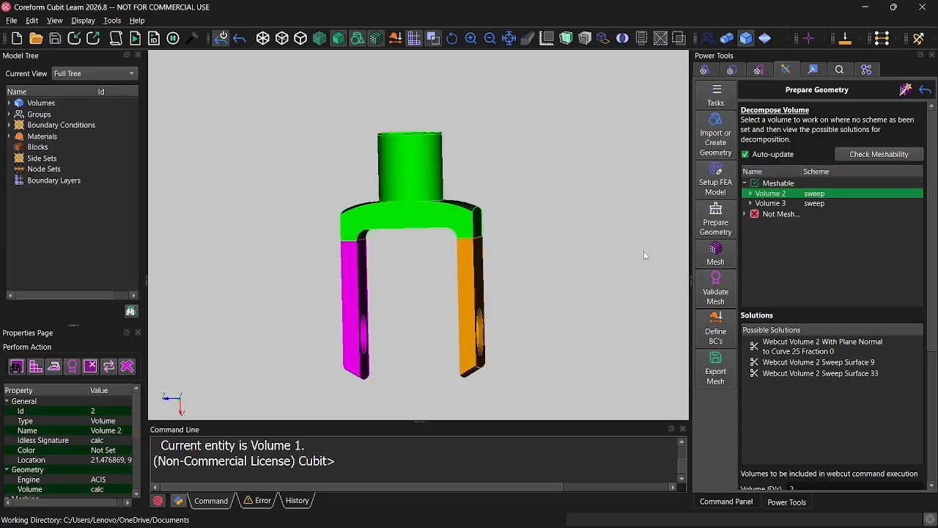
pyautogui.click(773, 206)
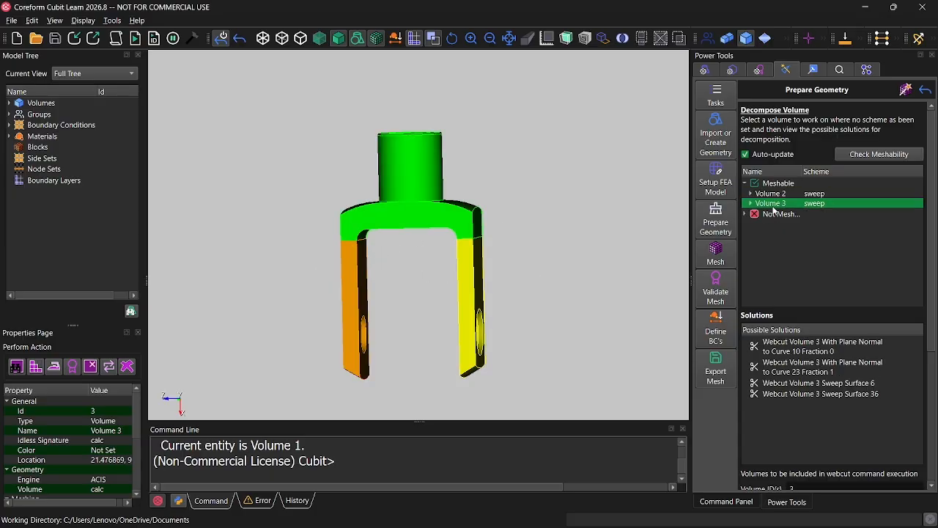
# - Webcut the non-meshable Volume 1 with the plane normal to Curve 31 Fraction 1, splitting off one corner of the fork
pyautogui.click(745, 214)
pyautogui.click(784, 223)
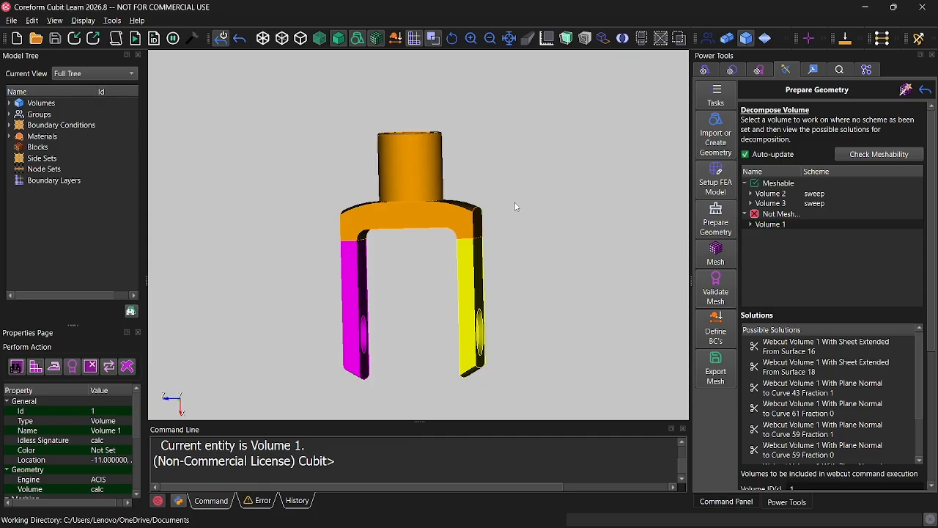
pyautogui.scroll(-1, 815, 286)
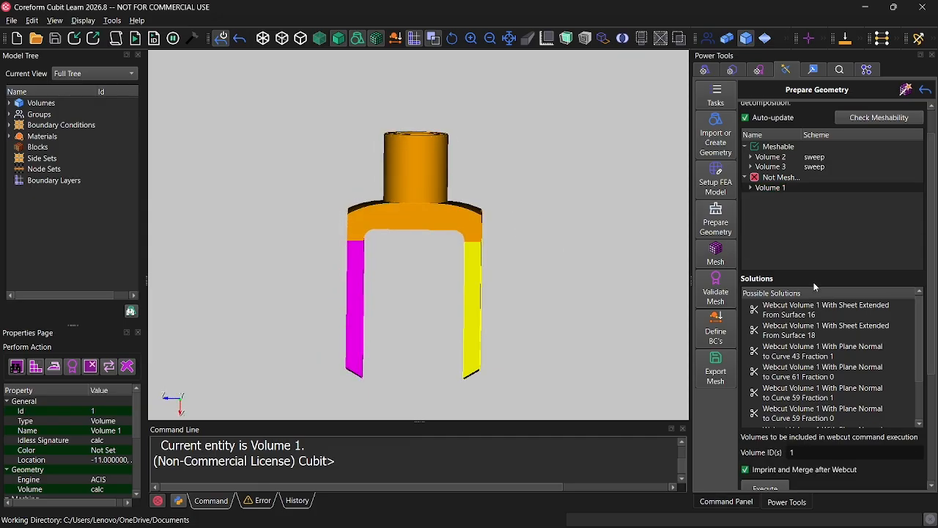
pyautogui.scroll(-4, 812, 315)
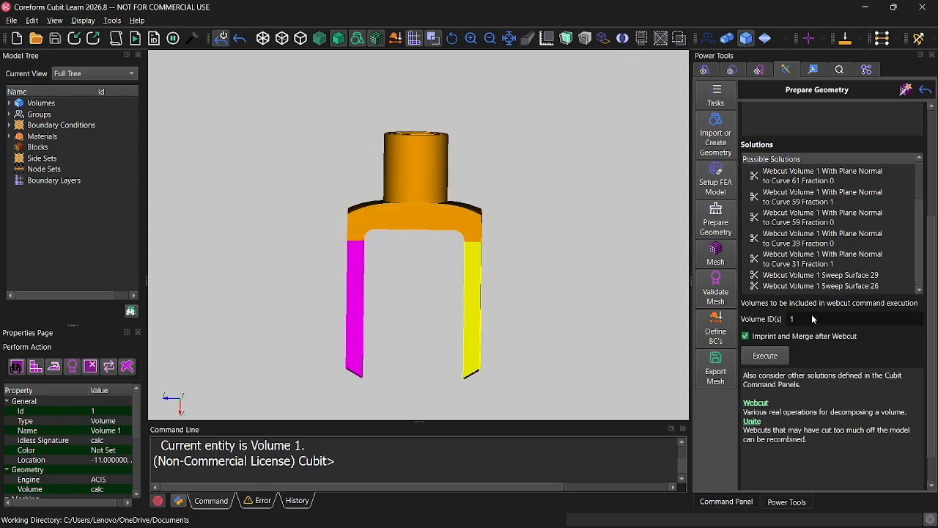
pyautogui.click(820, 258)
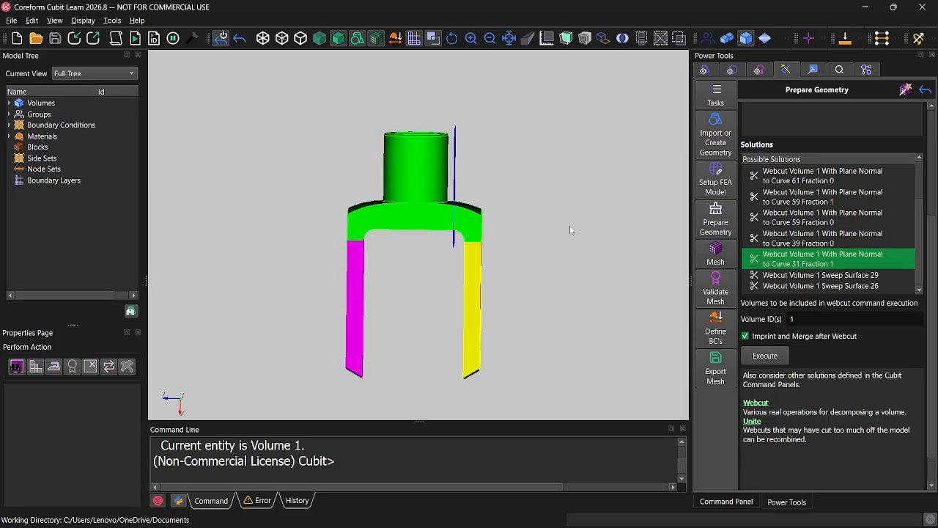
pyautogui.moveTo(540, 205); pyautogui.dragTo(555, 198)
pyautogui.click(751, 355)
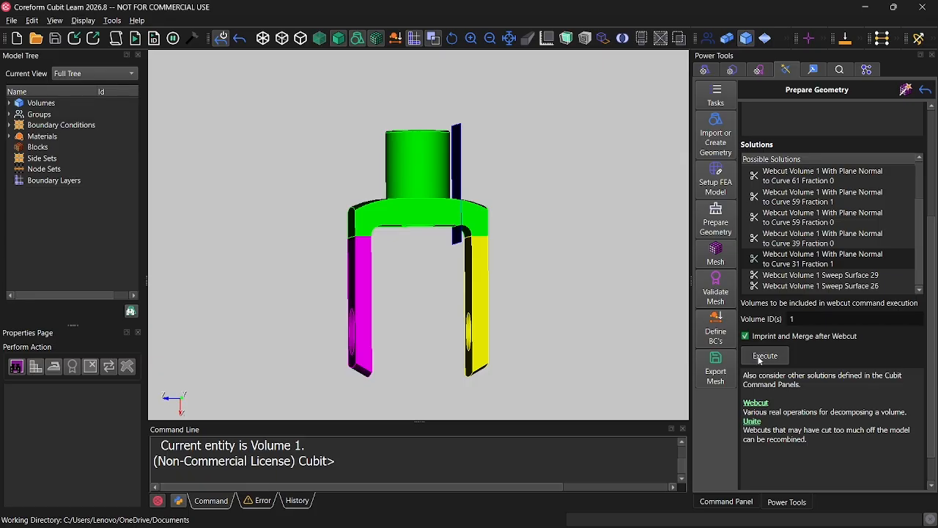
pyautogui.moveTo(524, 217); pyautogui.dragTo(496, 222)
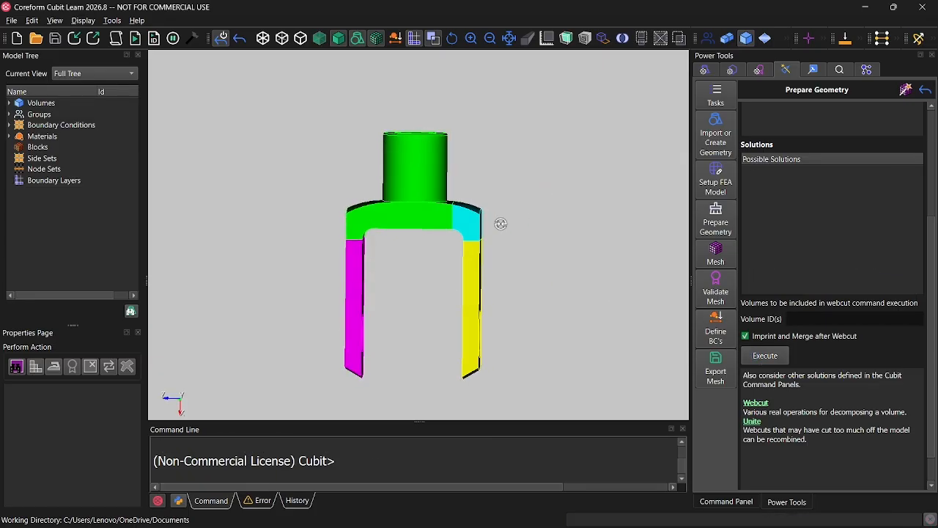
# - Webcut Volume 1 with the plane normal to Curve 60 Fraction 1 to split off the opposite fork corner
pyautogui.click(382, 214)
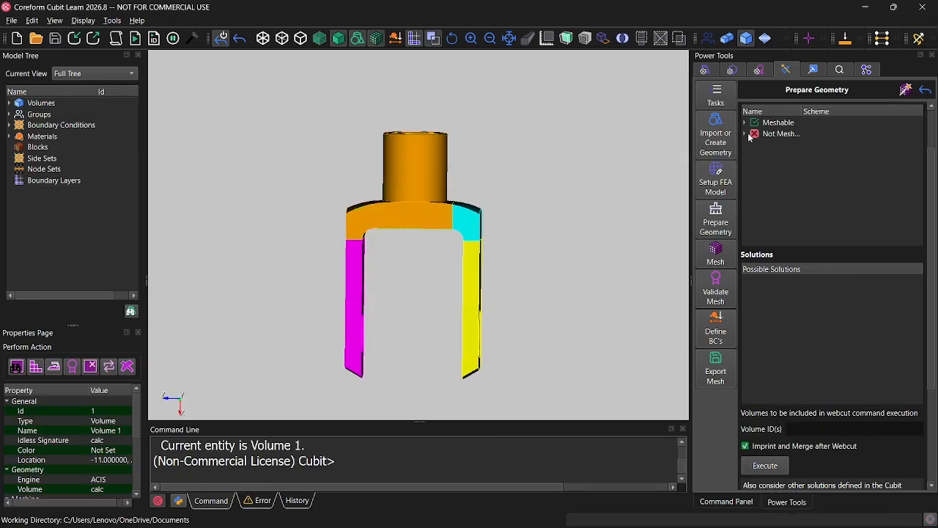
pyautogui.click(745, 134)
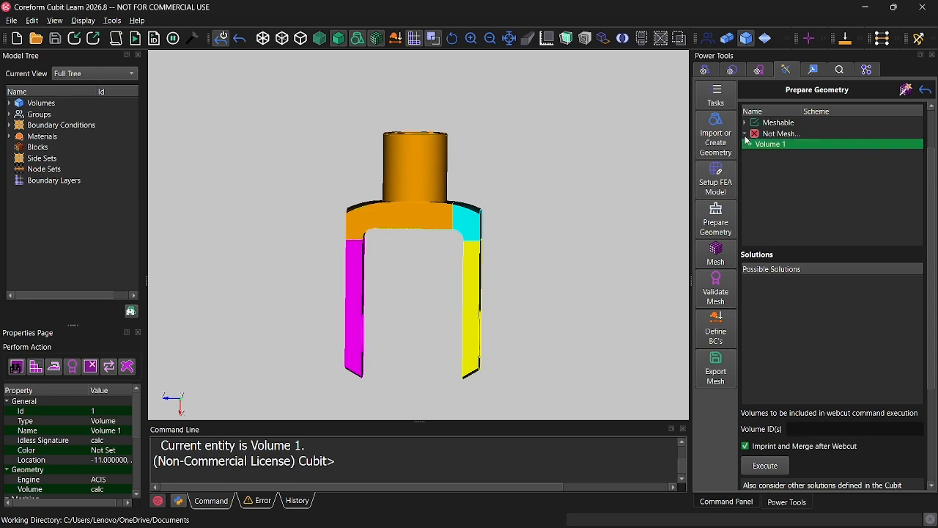
pyautogui.click(769, 145)
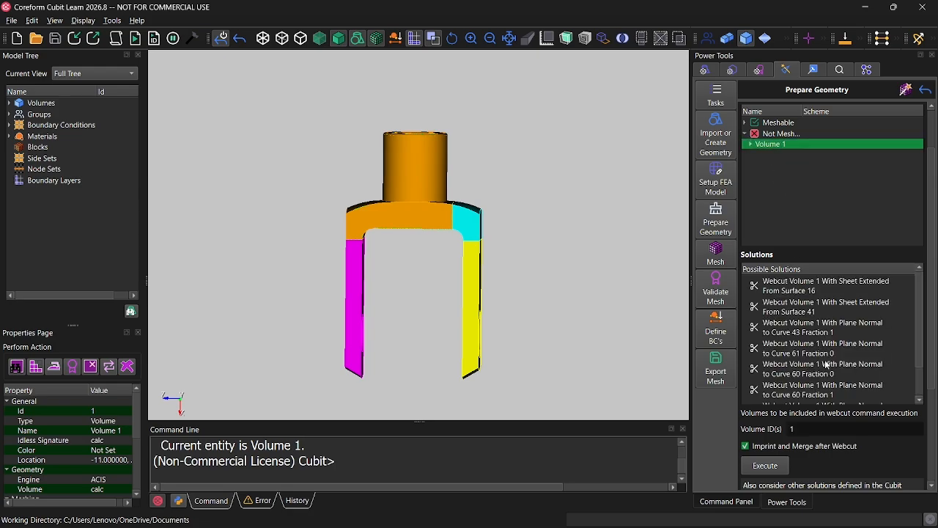
pyautogui.click(811, 316)
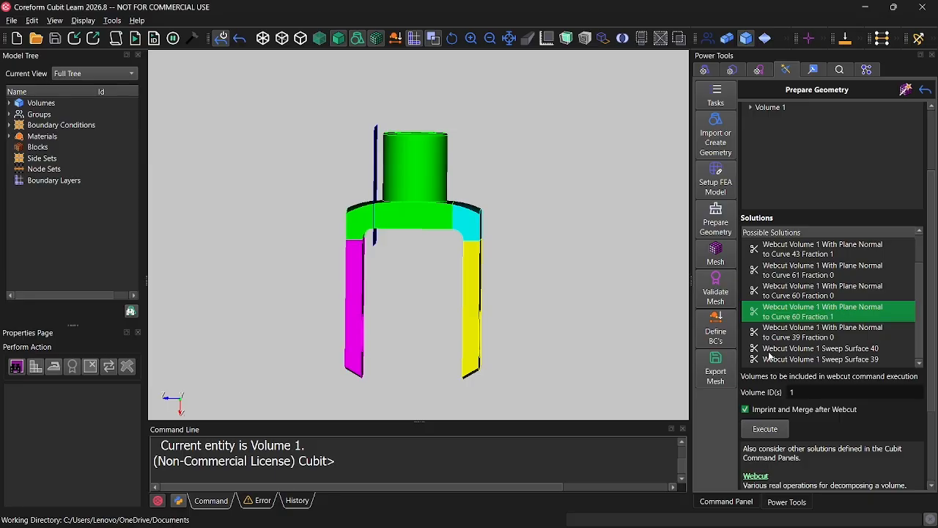
pyautogui.click(776, 430)
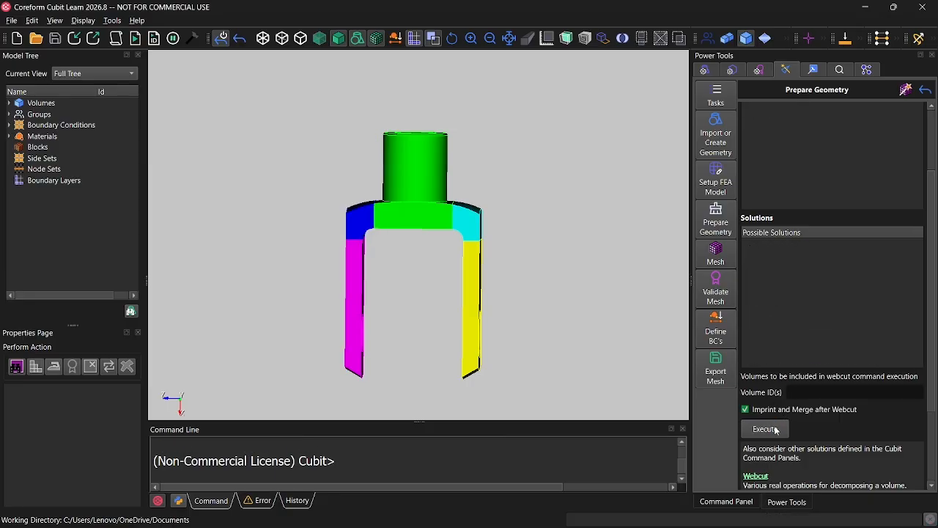
# - Select the central neck volume and examine how it joins the surrounding cut pieces of the fork
pyautogui.click(429, 182)
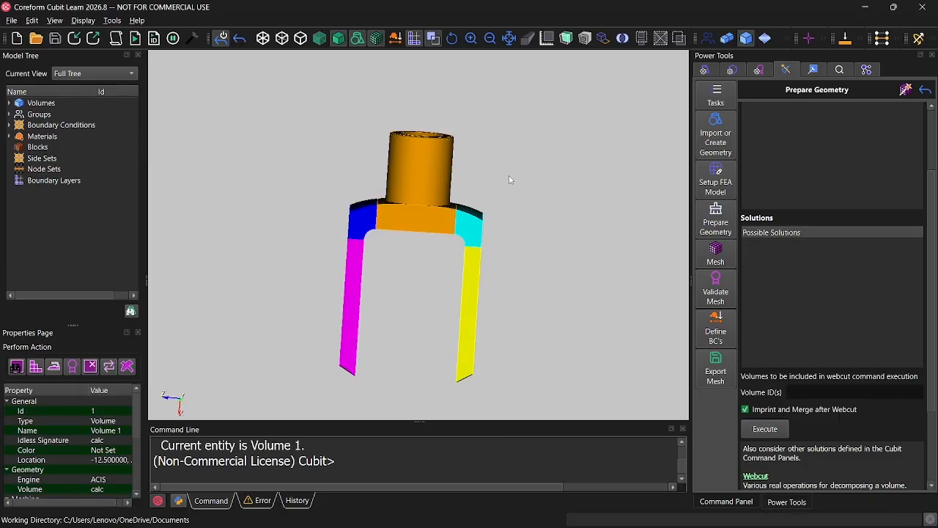
pyautogui.moveTo(498, 154)
pyautogui.mouseDown(button='middle')
pyautogui.moveTo(428, 249)
pyautogui.moveTo(477, 304)
pyautogui.moveTo(490, 111)
pyautogui.moveTo(521, 224)
pyautogui.moveTo(481, 147)
pyautogui.mouseUp(button='middle')
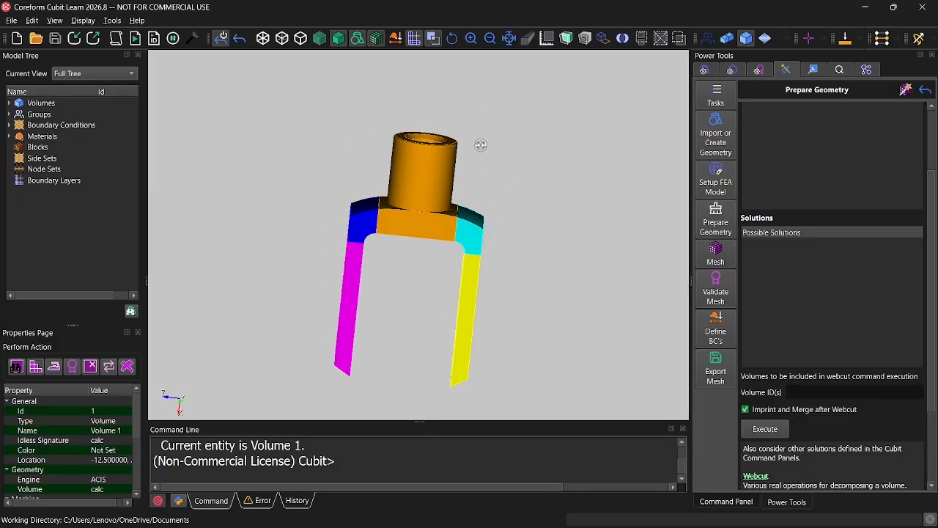
pyautogui.scroll(5, 521, 142)
pyautogui.scroll(-3, 521, 165)
pyautogui.moveTo(517, 188); pyautogui.dragTo(534, 211, button='middle')
pyautogui.scroll(-2, 537, 209)
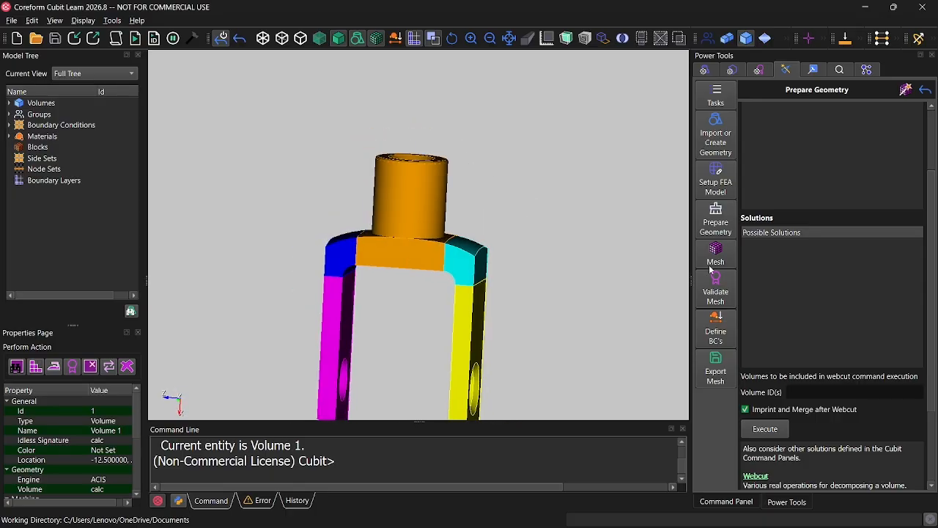
# - Webcut the non-meshable Volume 1 with the sheet extended from Surface 48, separating the cylindrical neck from the fork's crossbar
pyautogui.scroll(3, 785, 293)
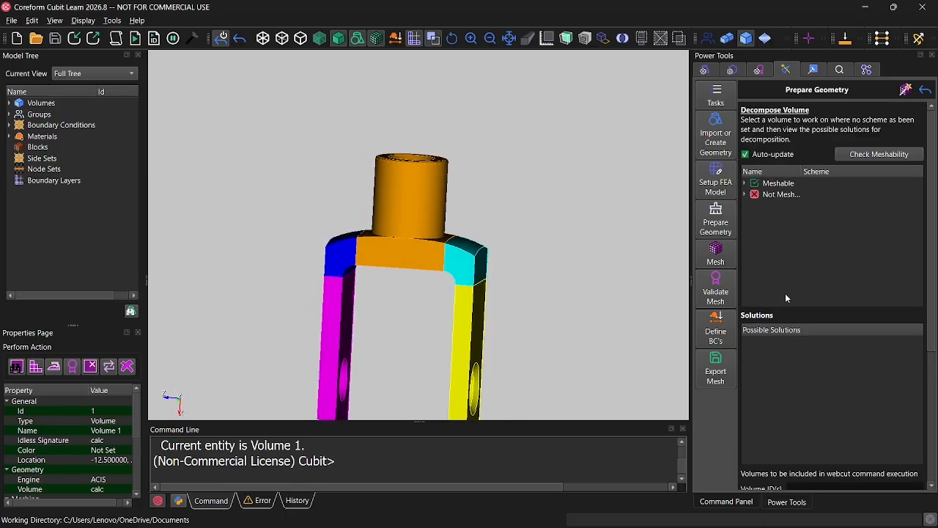
pyautogui.click(745, 194)
pyautogui.click(766, 205)
pyautogui.scroll(-2, 798, 271)
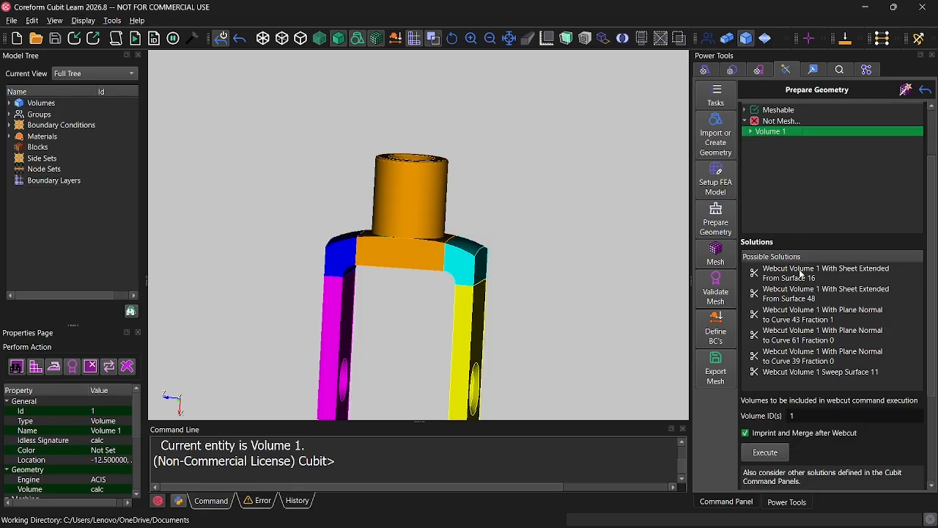
pyautogui.click(819, 297)
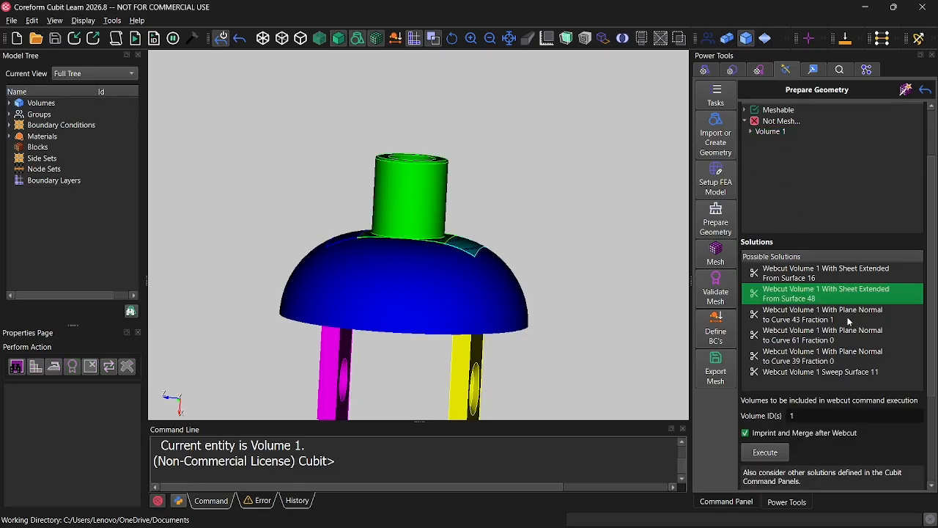
pyautogui.moveTo(571, 226); pyautogui.dragTo(653, 246)
pyautogui.scroll(-2, 793, 301)
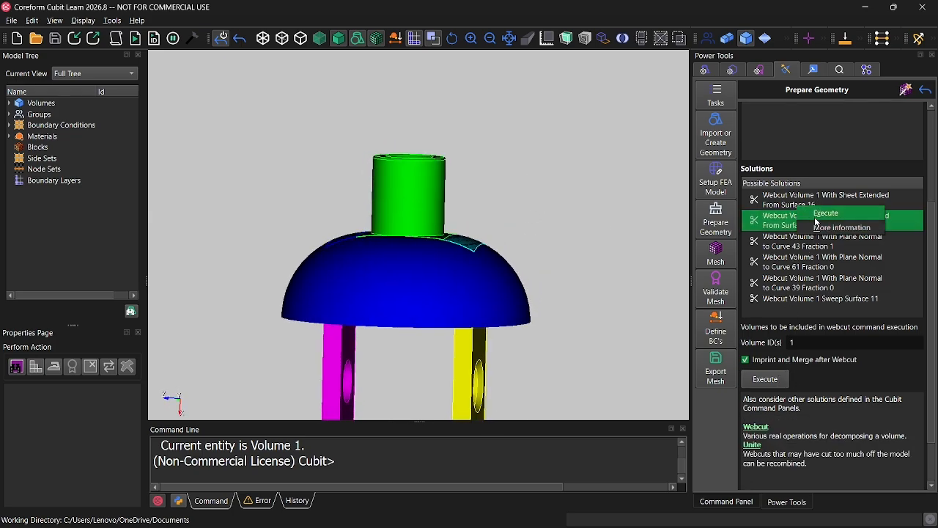
pyautogui.click(817, 220)
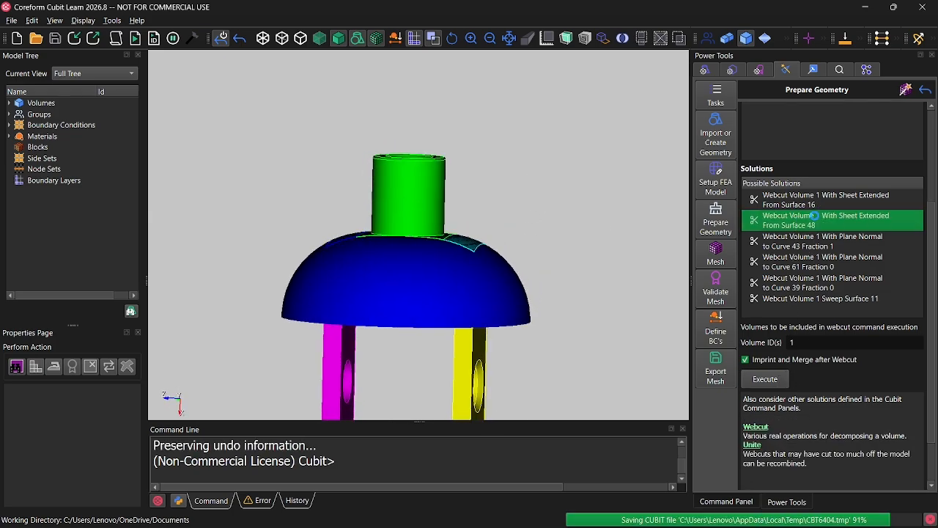
pyautogui.click(425, 201)
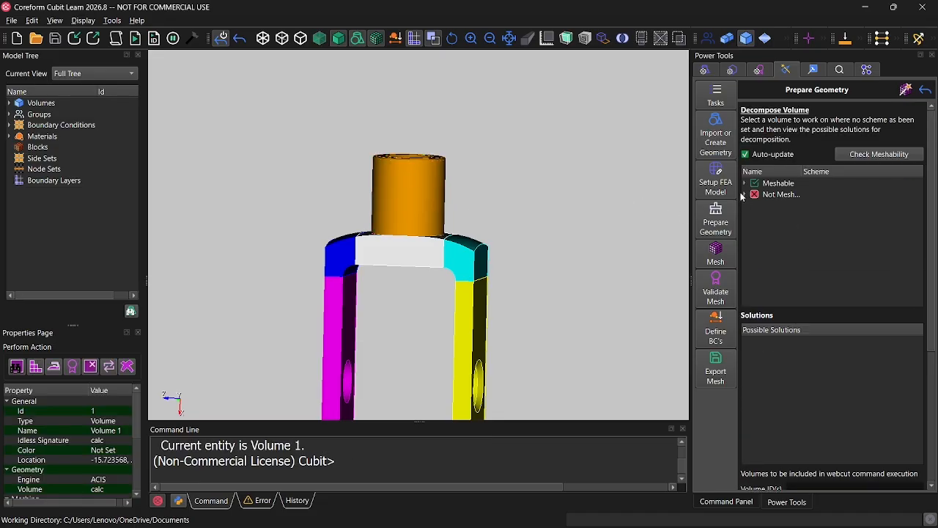
# - Webcut the cylindrical neck, Volume 1, with the plane normal to Curve 43 Fraction 1, splitting it lengthwise into two halves
pyautogui.click(746, 195)
pyautogui.click(767, 206)
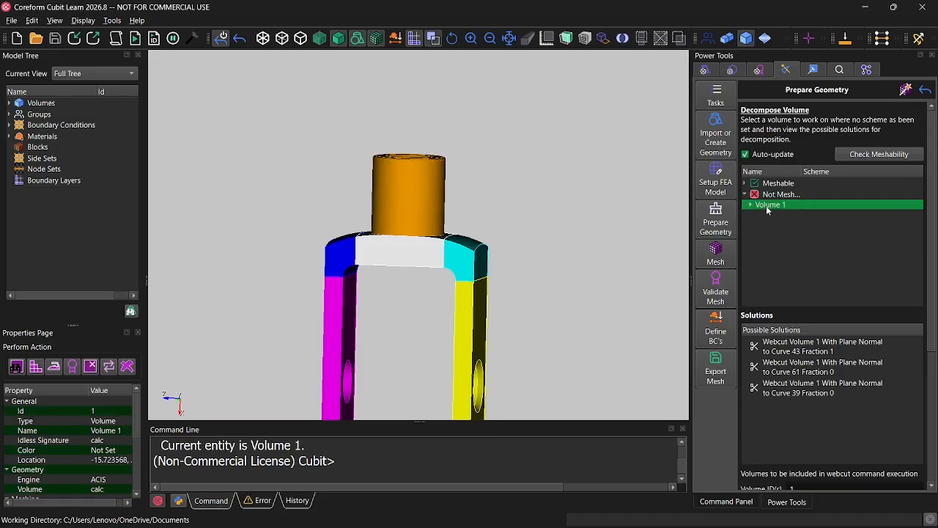
pyautogui.click(815, 347)
pyautogui.moveTo(606, 241); pyautogui.dragTo(583, 253)
pyautogui.moveTo(578, 360); pyautogui.dragTo(616, 339)
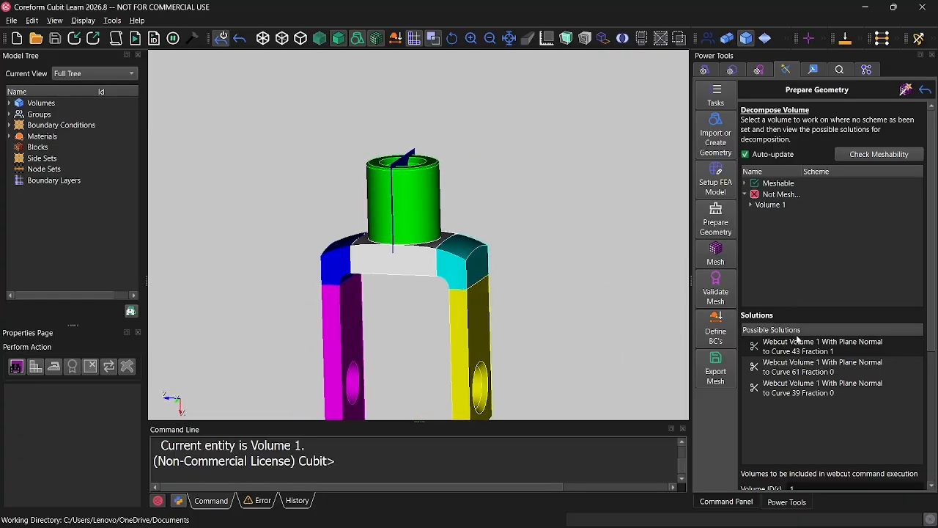
pyautogui.click(811, 343)
pyautogui.rightClick(812, 344)
pyautogui.click(826, 337)
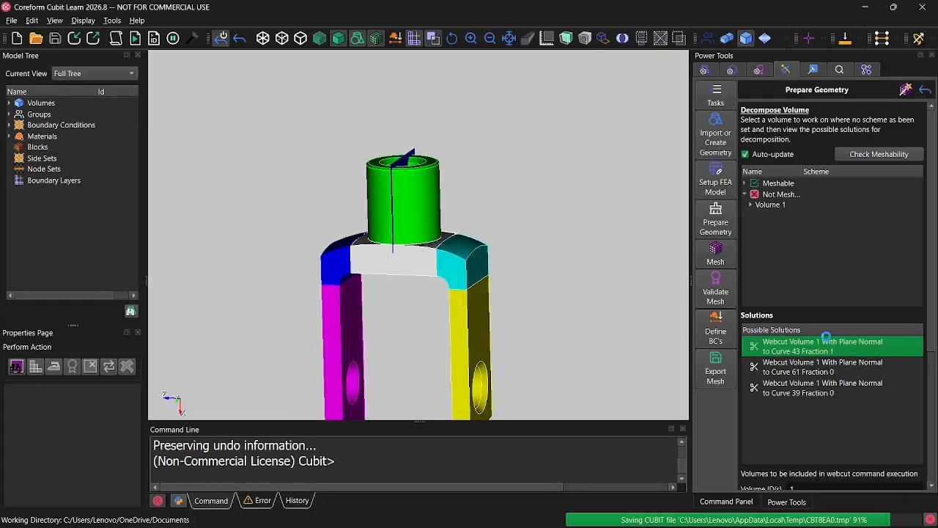
pyautogui.moveTo(492, 178); pyautogui.dragTo(507, 183)
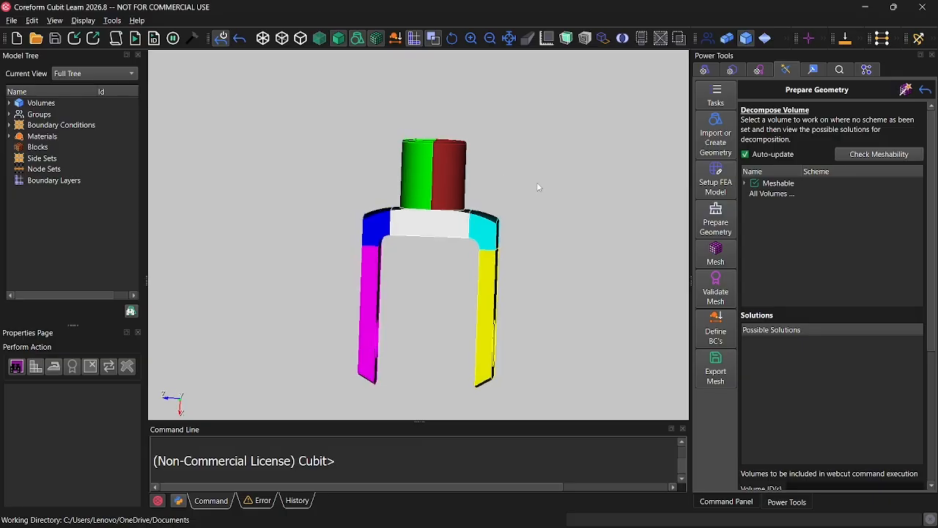
# - Finish the volume decomposition and meshable topology tasks and return to the overview of geometry preparation steps
pyautogui.scroll(-3, 879, 236)
pyautogui.scroll(3, 877, 237)
pyautogui.scroll(-3, 783, 211)
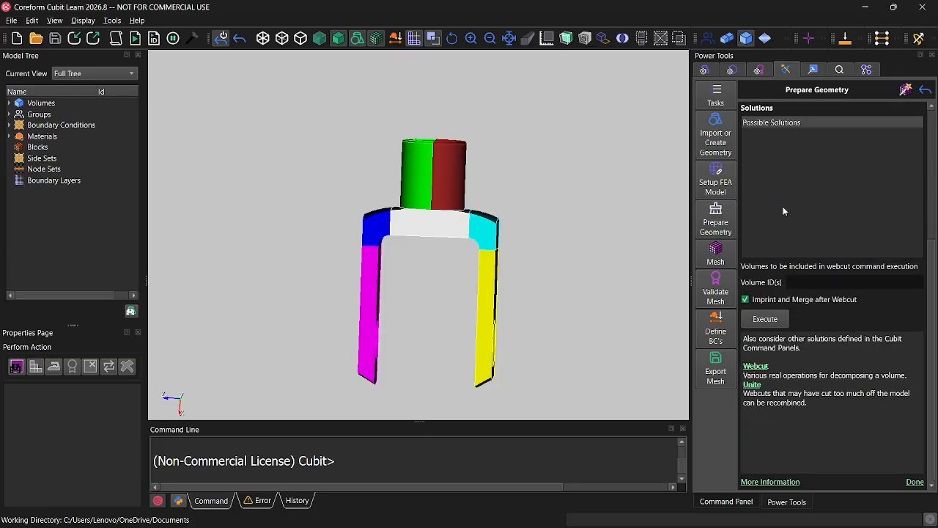
pyautogui.scroll(3, 806, 290)
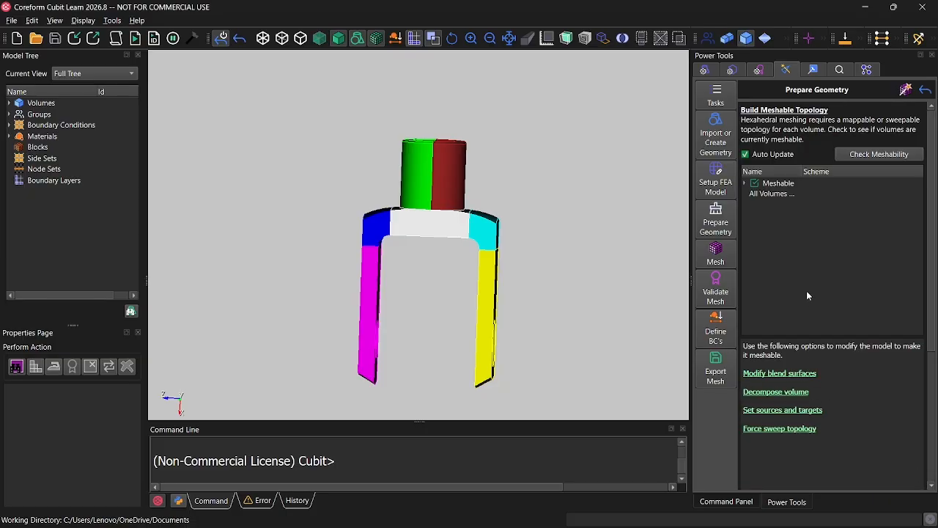
pyautogui.scroll(-2, 796, 198)
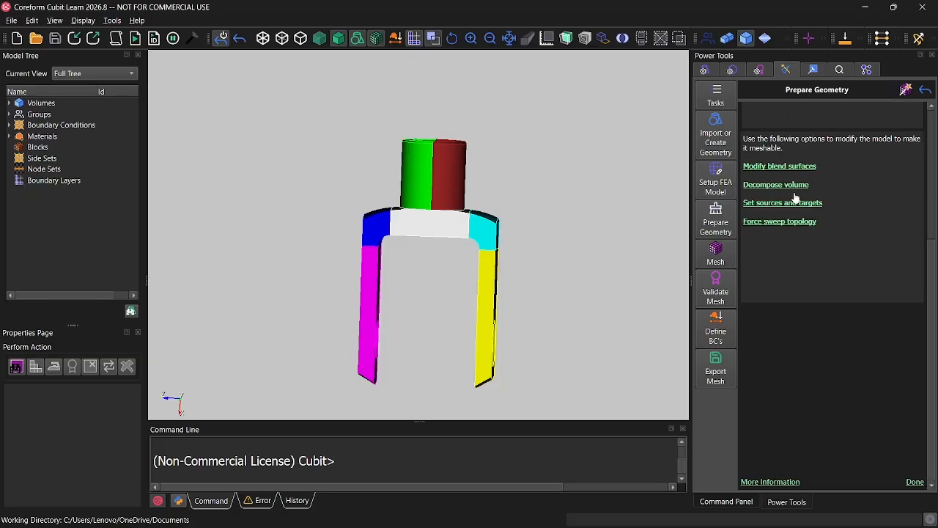
pyautogui.click(916, 483)
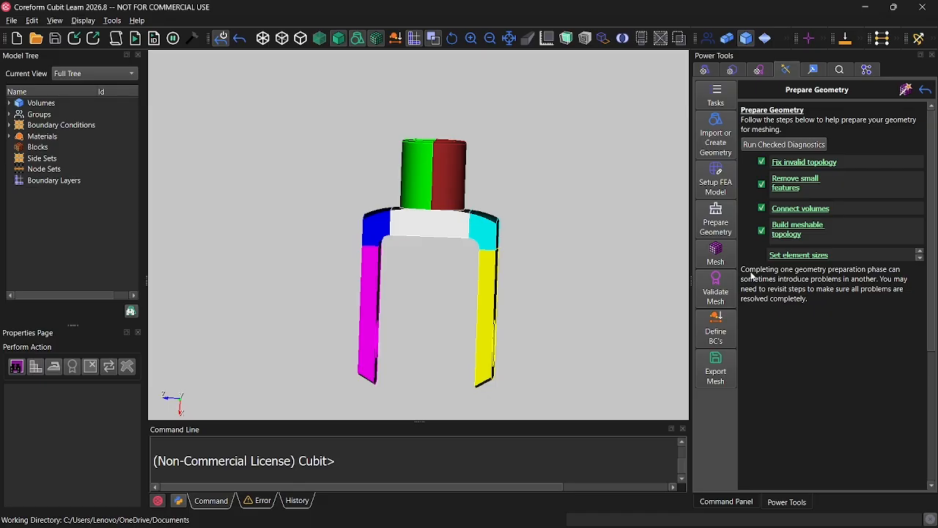
# - Generate the mesh for all volumes of the knuckle with the current mesh settings and check the meshing results
pyautogui.click(719, 258)
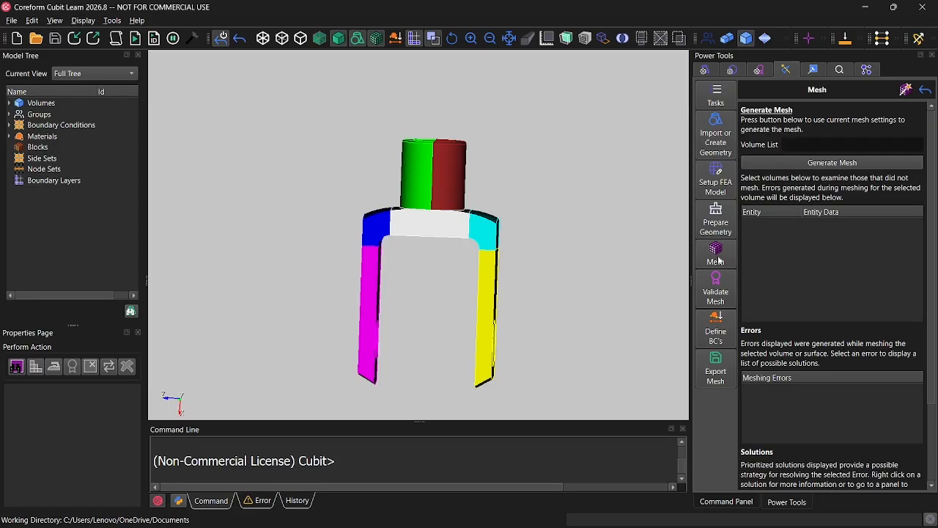
pyautogui.click(794, 141)
pyautogui.write('all')
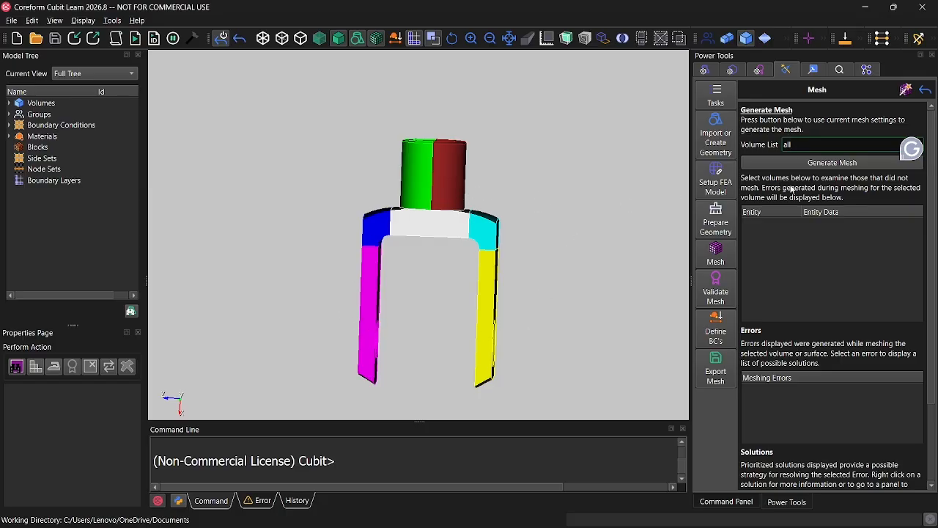
pyautogui.click(817, 164)
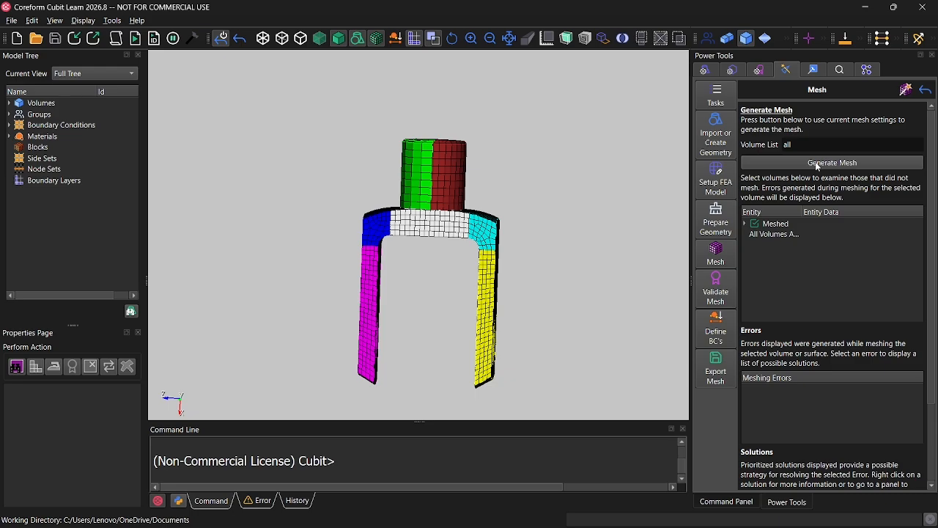
pyautogui.scroll(-2, 829, 234)
pyautogui.scroll(2, 806, 220)
pyautogui.scroll(-2, 774, 179)
# - Set the mesh validation quality metric to Scaled Jacobian, keeping its minimum and maximum limits
pyautogui.click(724, 294)
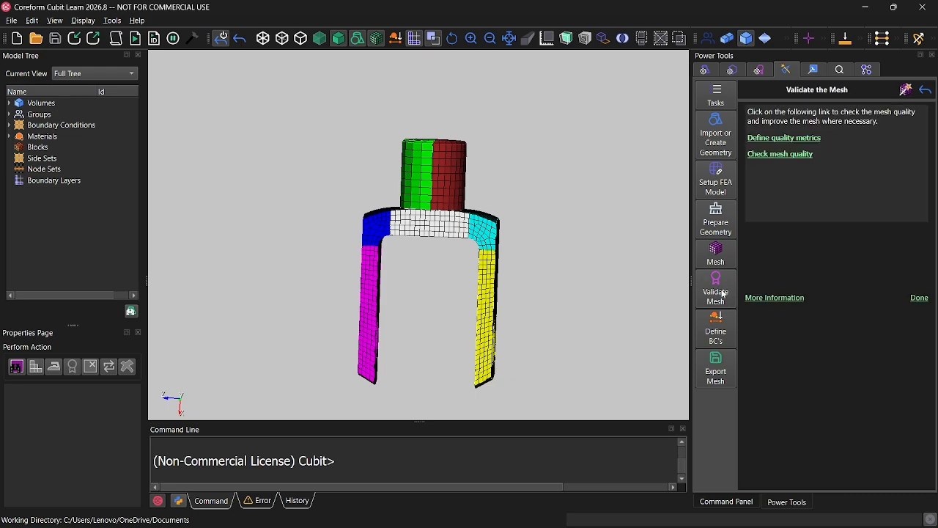
pyautogui.click(815, 140)
pyautogui.click(788, 189)
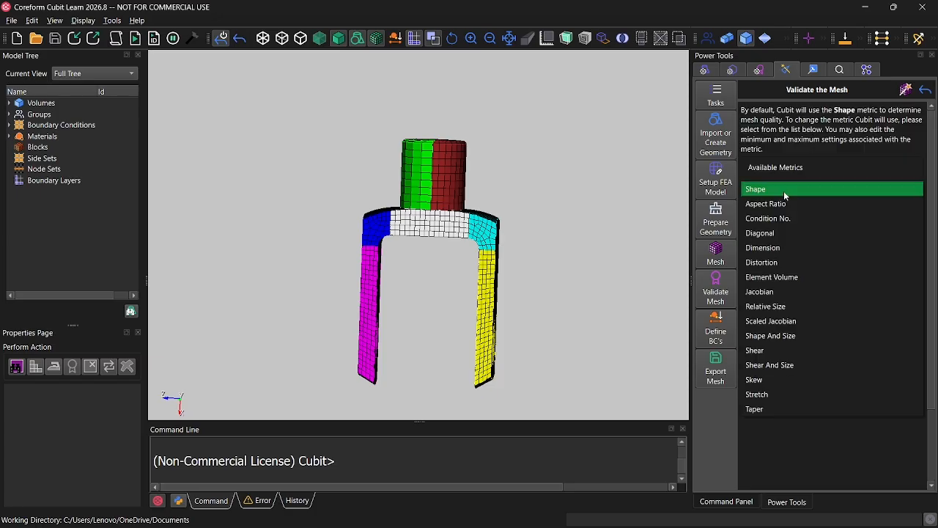
pyautogui.click(786, 320)
pyautogui.scroll(-3, 765, 234)
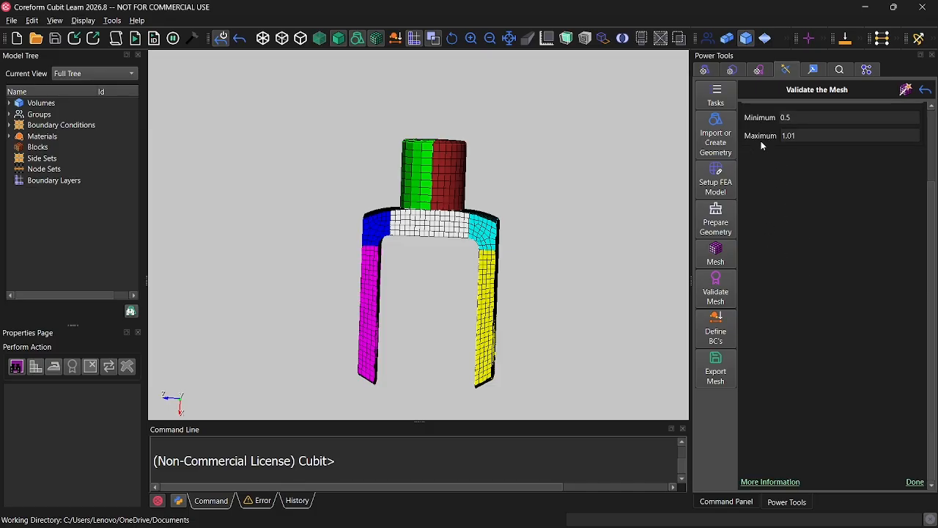
pyautogui.click(914, 483)
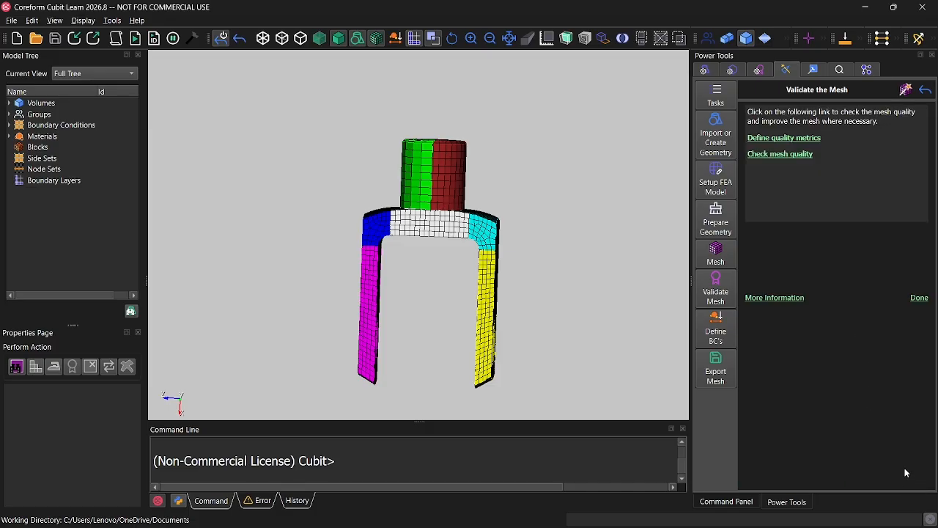
# - Analyze the mesh quality of all volumes and examine the color-coded quality distribution across the knuckle
pyautogui.click(795, 155)
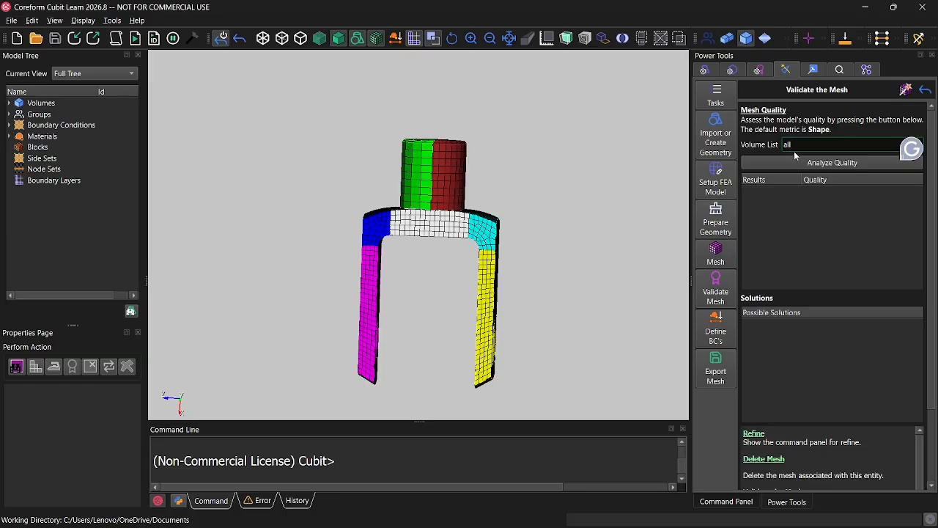
pyautogui.click(801, 166)
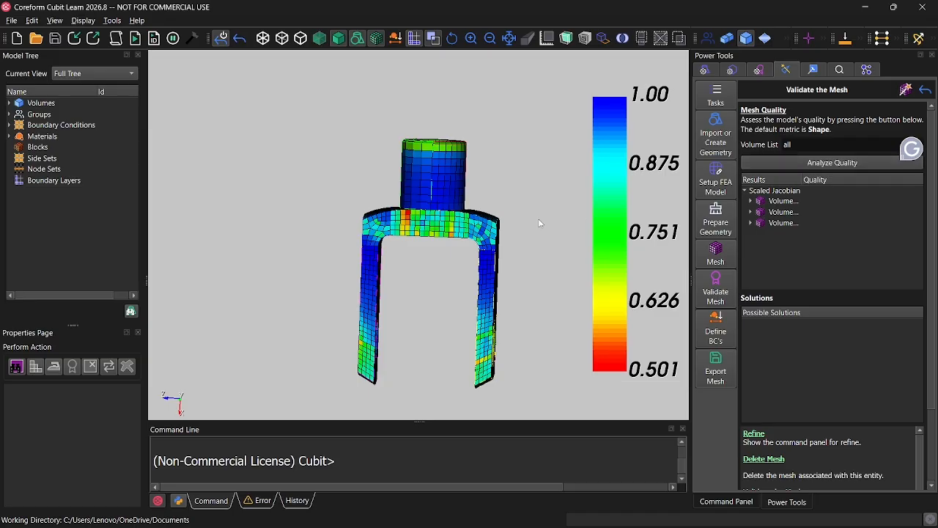
pyautogui.moveTo(521, 224); pyautogui.dragTo(502, 193)
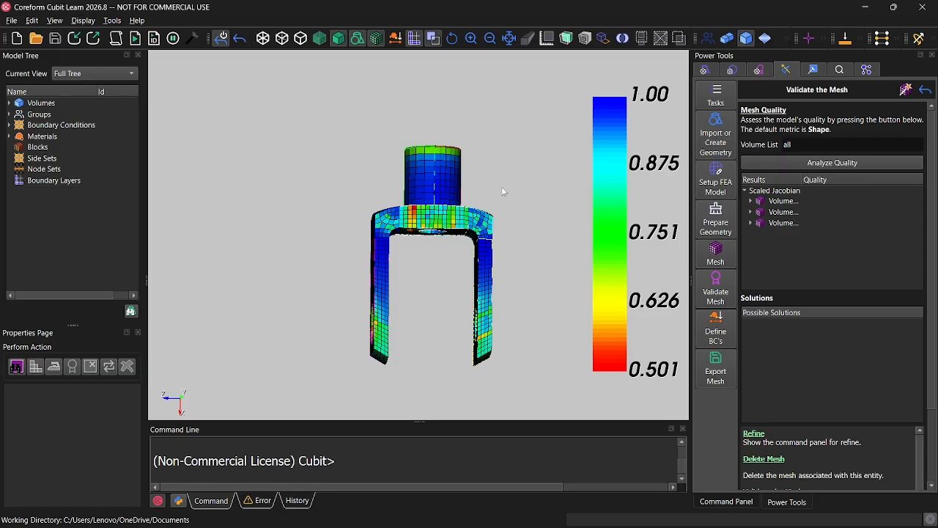